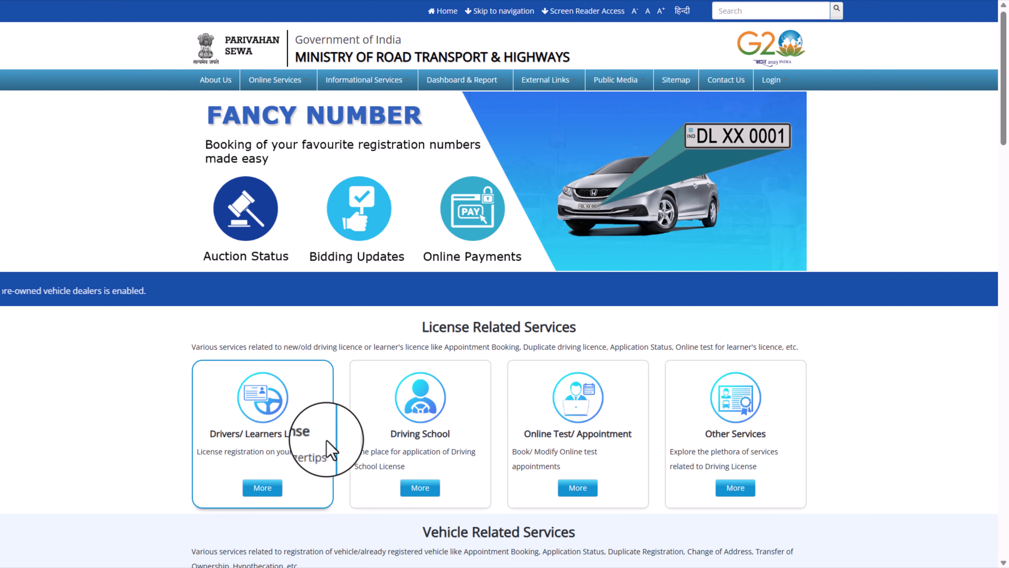
- Open the Drivers/Learners License services and choose Bihar as the state for the service
{"action": "left_click", "coordinate": [272, 487]}
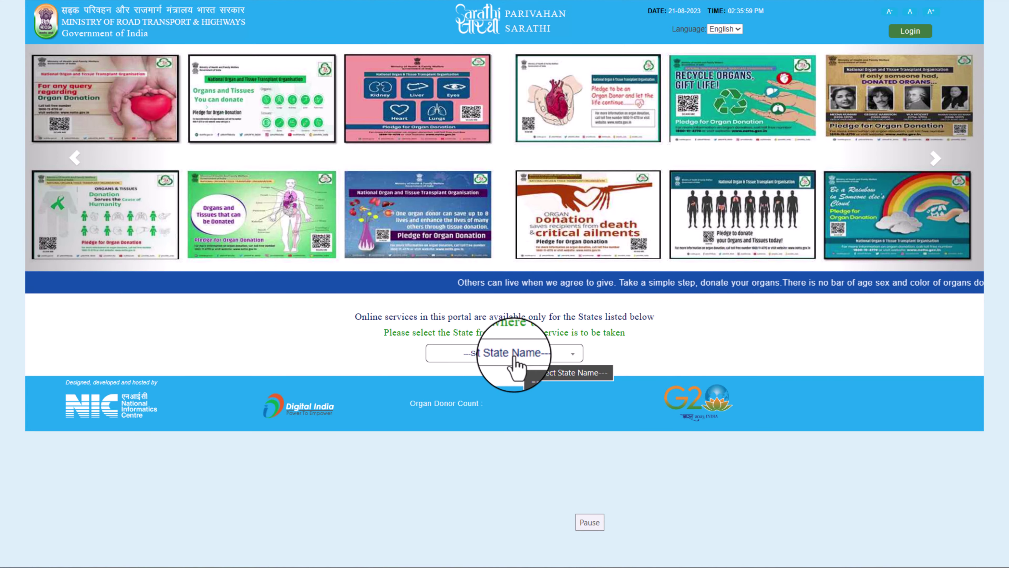
{"action": "left_click", "coordinate": [514, 354]}
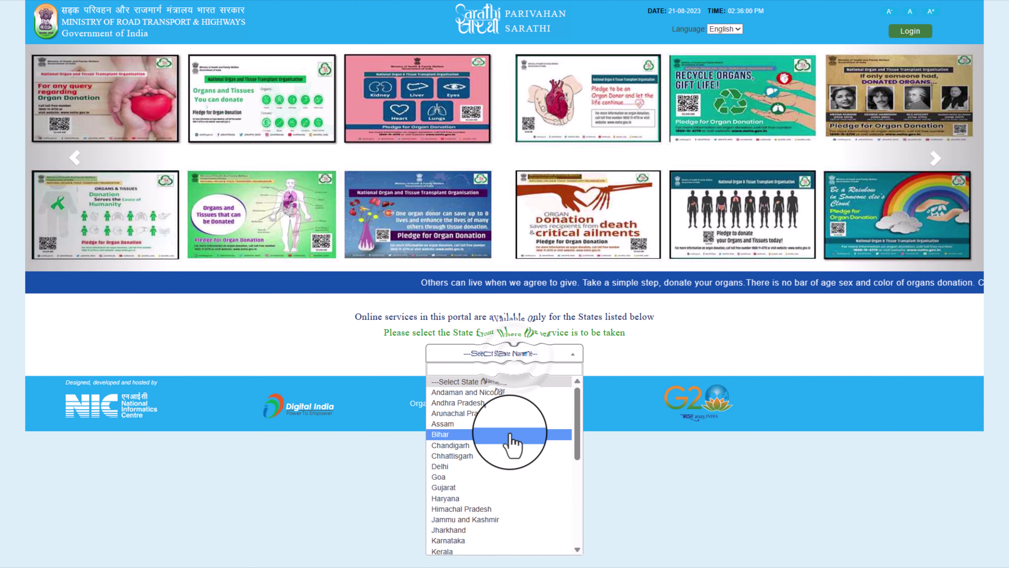
{"action": "scroll", "coordinate": [512, 441], "scroll_direction": "down", "scroll_amount": 5}
{"action": "scroll", "coordinate": [492, 433], "scroll_direction": "up", "scroll_amount": 5}
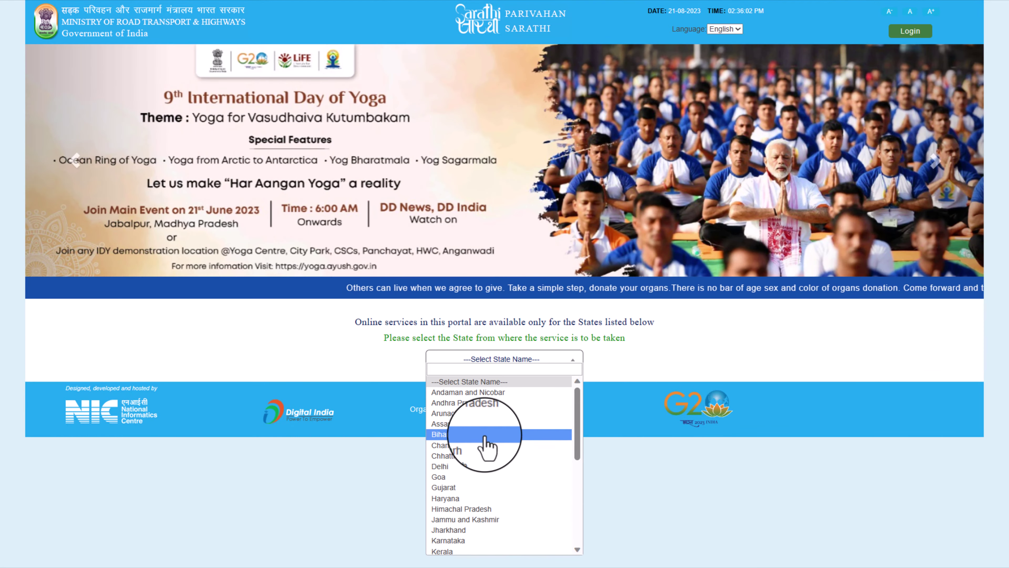
{"action": "left_click", "coordinate": [485, 436]}
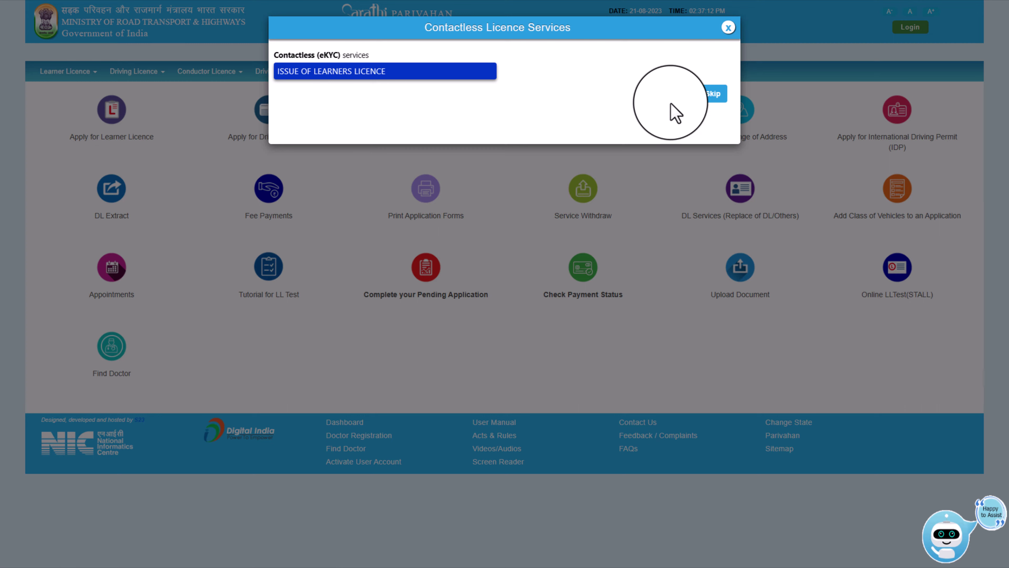
- Skip the contactless licence services notice and start a new learner licence application, continuing past its stage instructions
{"action": "left_click", "coordinate": [713, 97]}
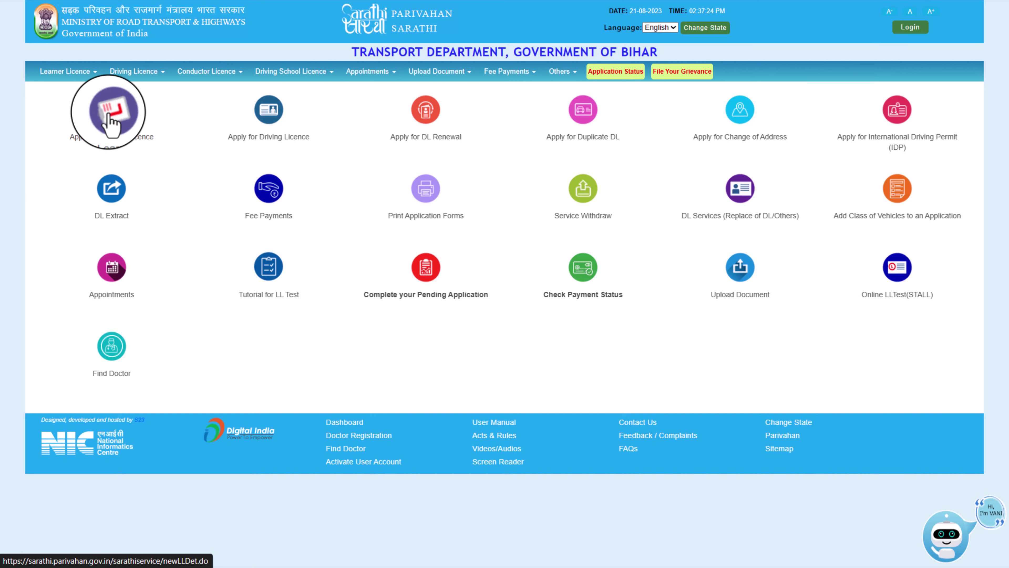
{"action": "left_click", "coordinate": [45, 74]}
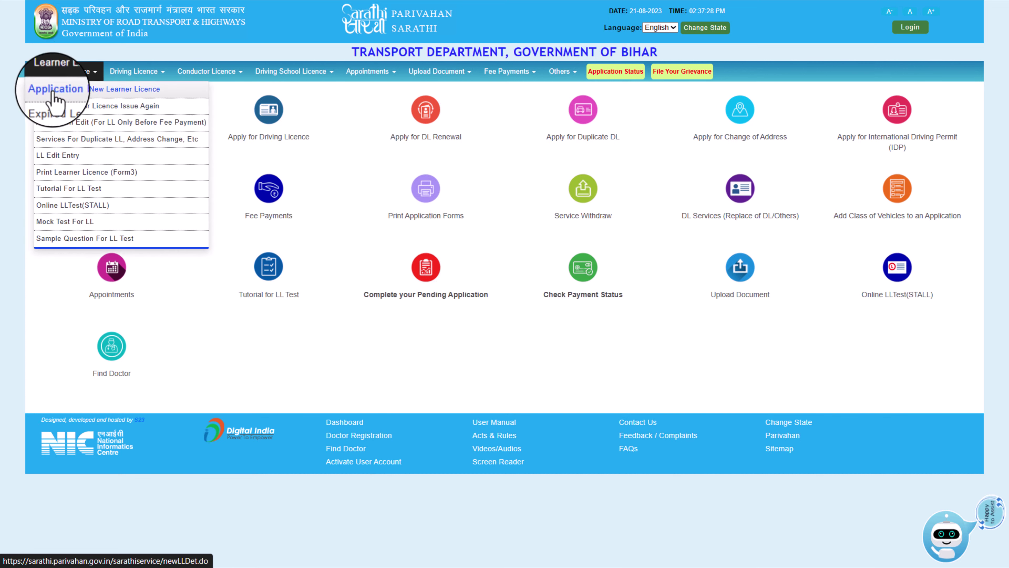
{"action": "left_click", "coordinate": [120, 90]}
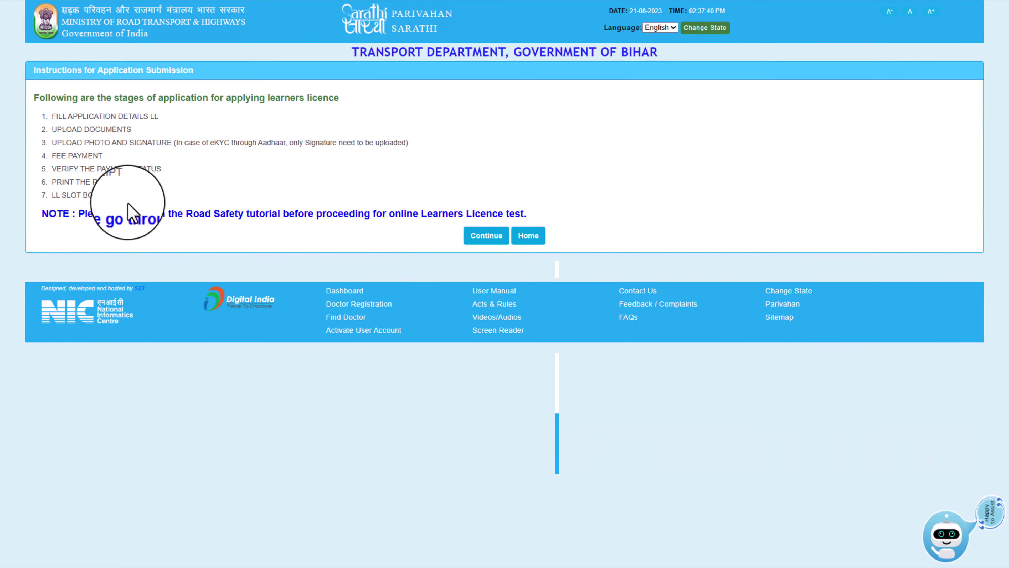
{"action": "left_click_drag", "start_coordinate": [54, 116], "coordinate": [226, 182]}
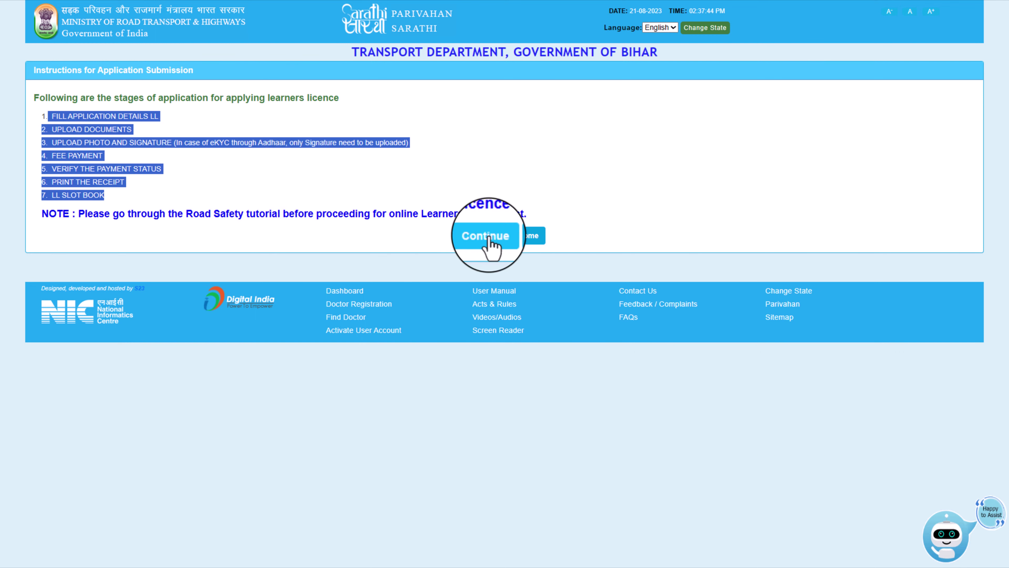
{"action": "left_click", "coordinate": [480, 237]}
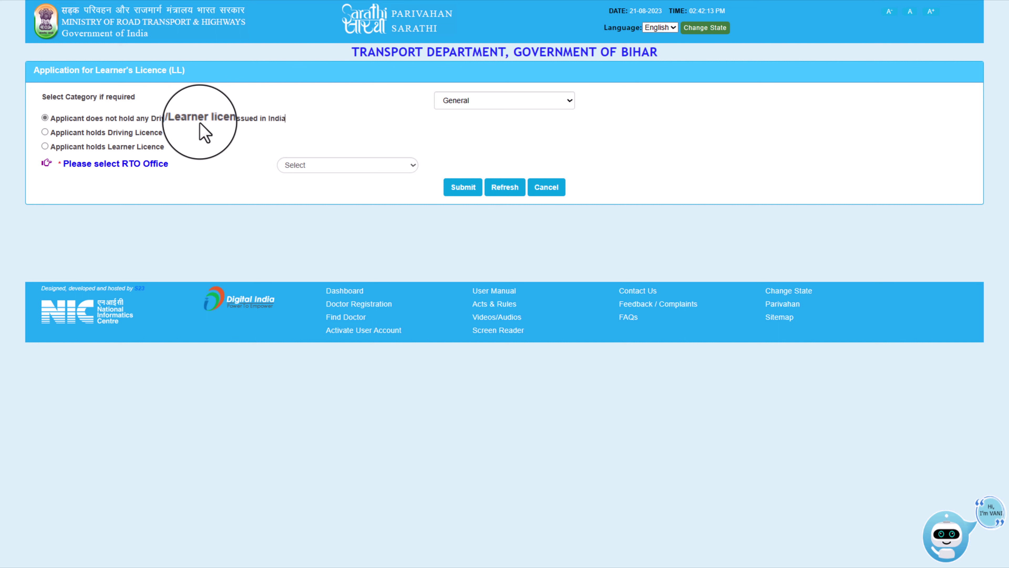
- Submit the application's initial selection with category General and RTO office GAYA -- BR02
{"action": "left_click", "coordinate": [457, 100]}
{"action": "left_click", "coordinate": [457, 114]}
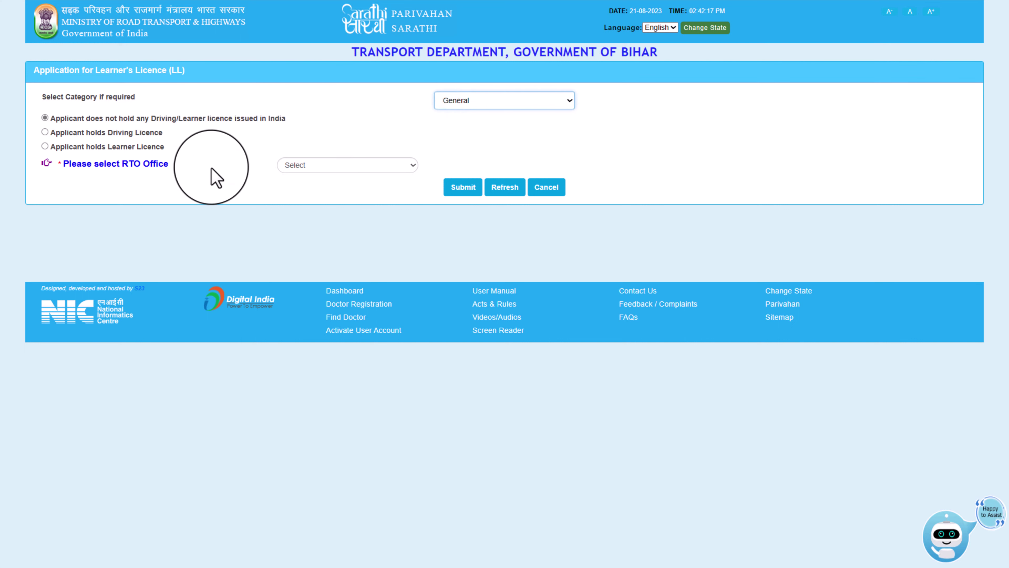
{"action": "left_click", "coordinate": [303, 169]}
{"action": "scroll", "coordinate": [334, 318], "scroll_direction": "down", "scroll_amount": 3}
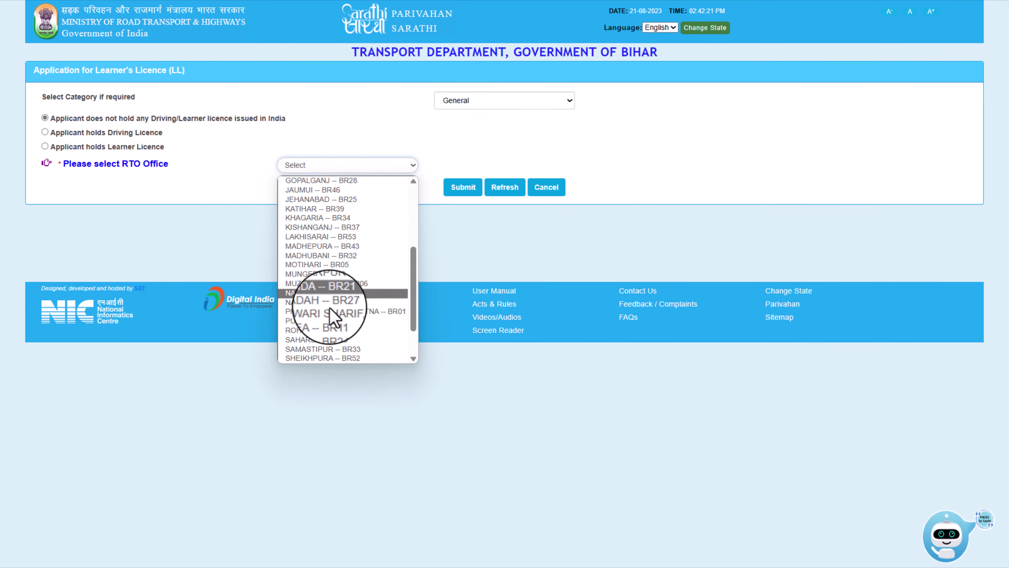
{"action": "scroll", "coordinate": [332, 317], "scroll_direction": "down", "scroll_amount": 2}
{"action": "scroll", "coordinate": [329, 316], "scroll_direction": "up", "scroll_amount": 8}
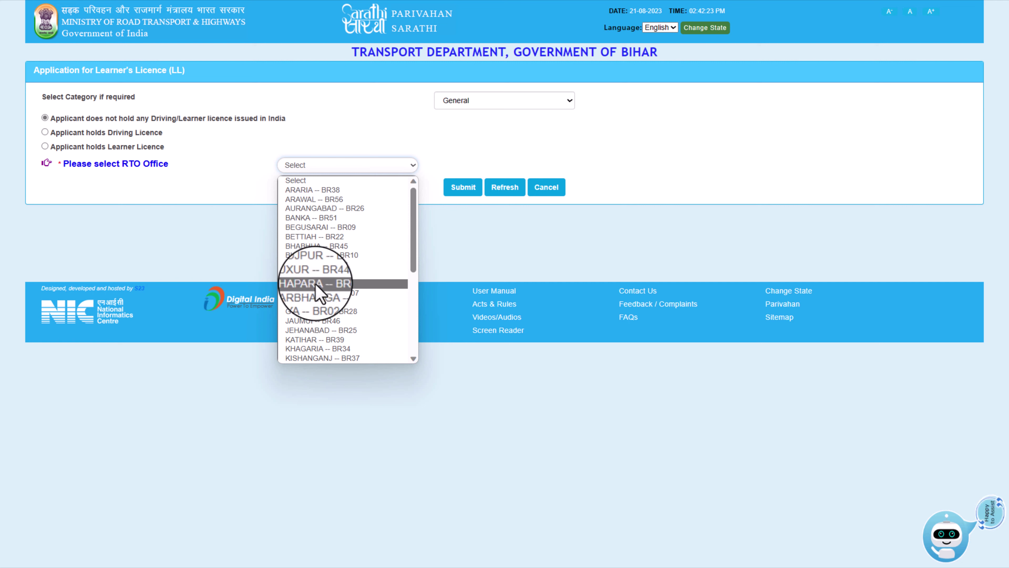
{"action": "left_click", "coordinate": [324, 311]}
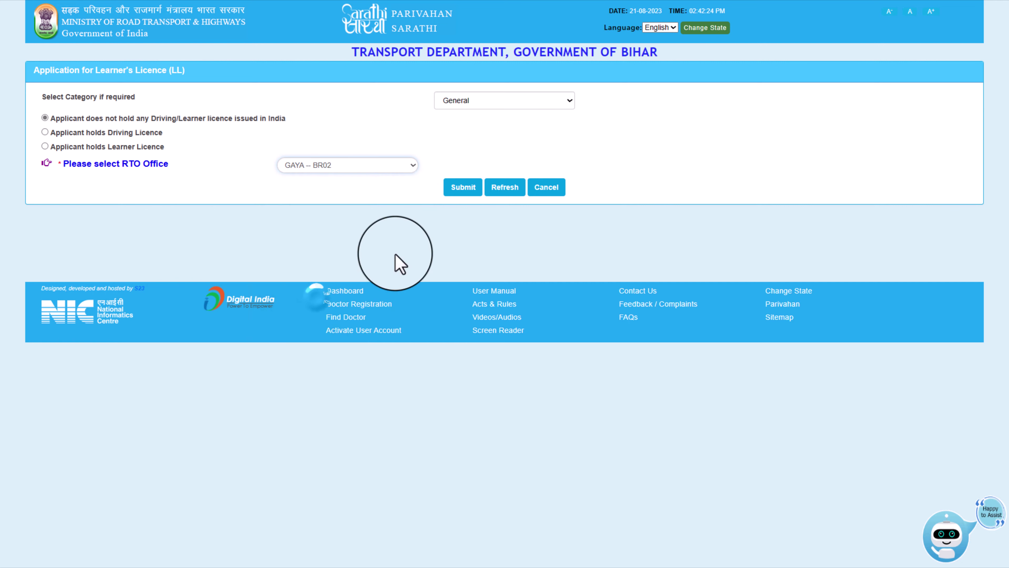
{"action": "left_click", "coordinate": [461, 187]}
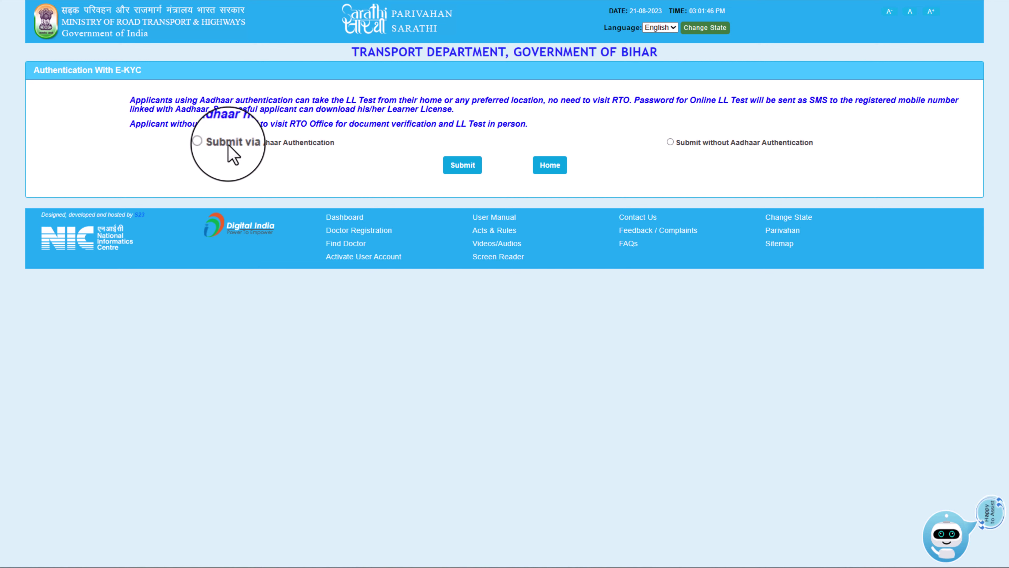
- Choose submission via Aadhaar Authentication, submit it, and acknowledge the mobile number notice
{"action": "left_click", "coordinate": [206, 142]}
{"action": "left_click", "coordinate": [462, 165]}
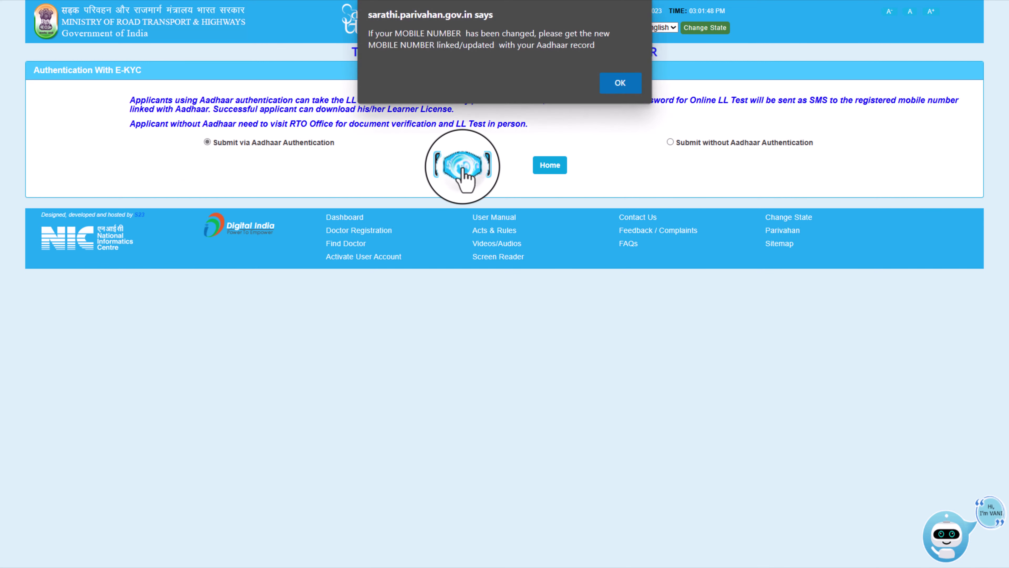
{"action": "left_click", "coordinate": [619, 80]}
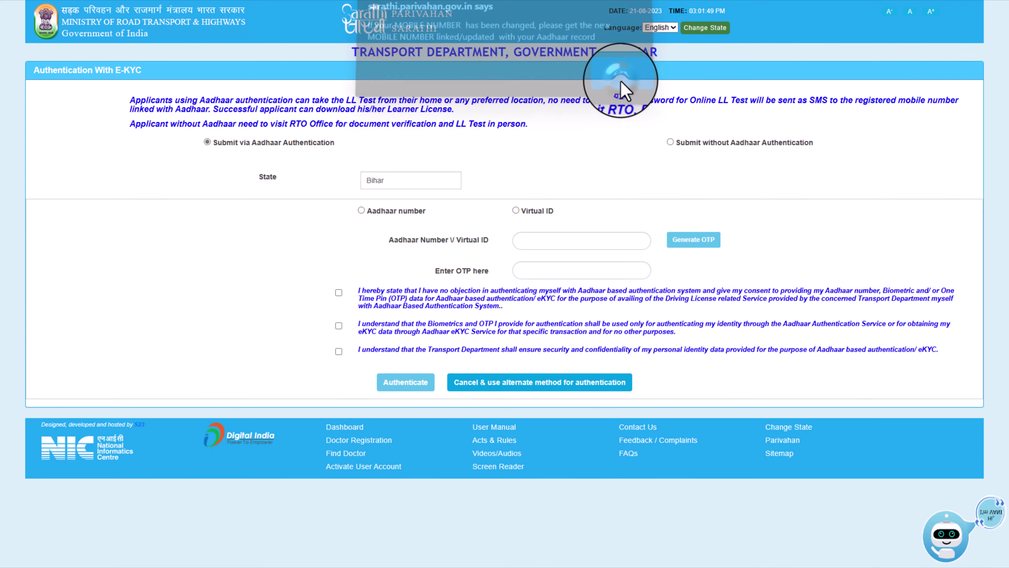
- Authenticate with the Aadhaar number option by entering the Aadhaar number and OTP and accepting the consent declarations
{"action": "left_click", "coordinate": [362, 211]}
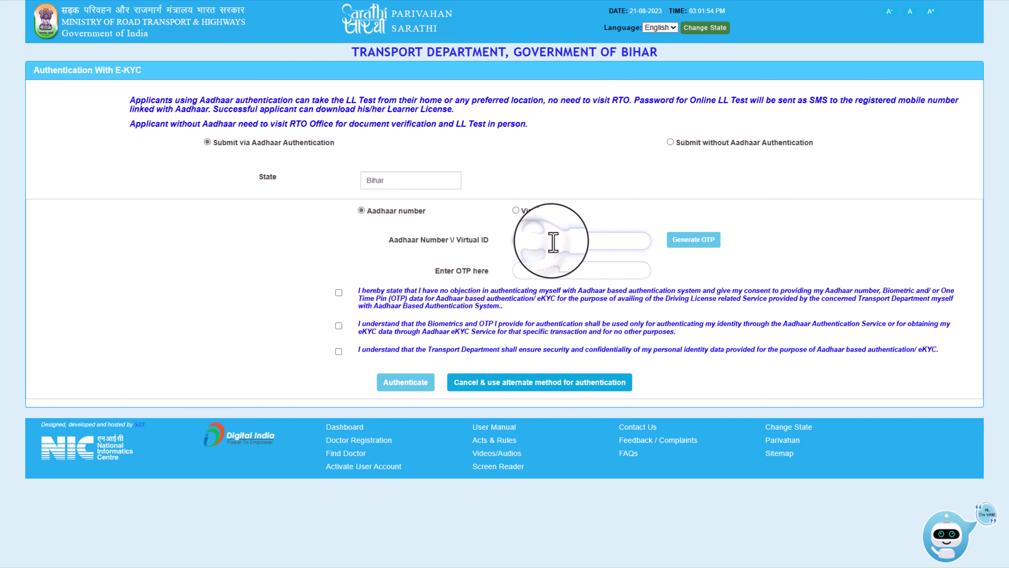
{"action": "left_click", "coordinate": [547, 240]}
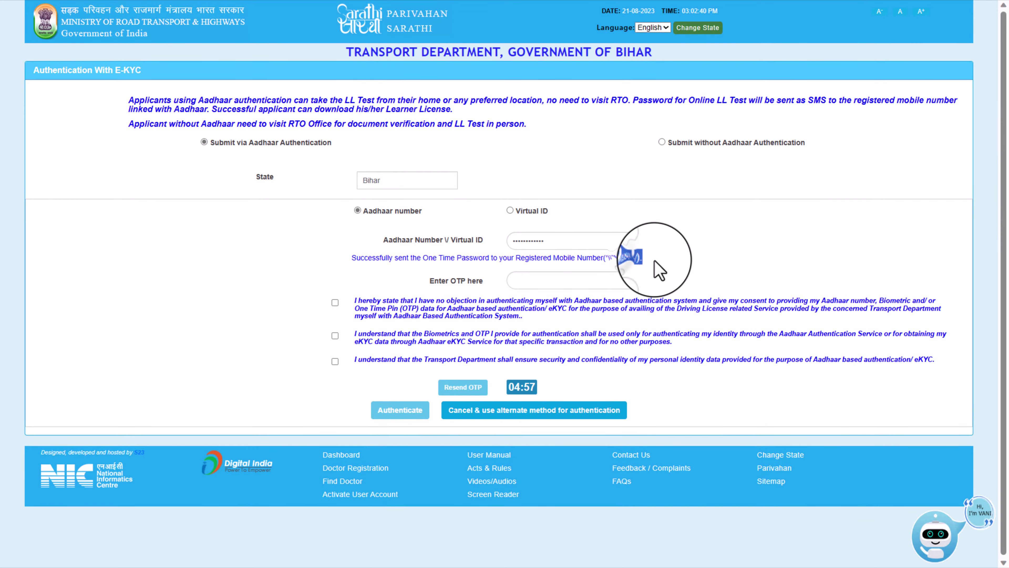
{"action": "left_click", "coordinate": [561, 281]}
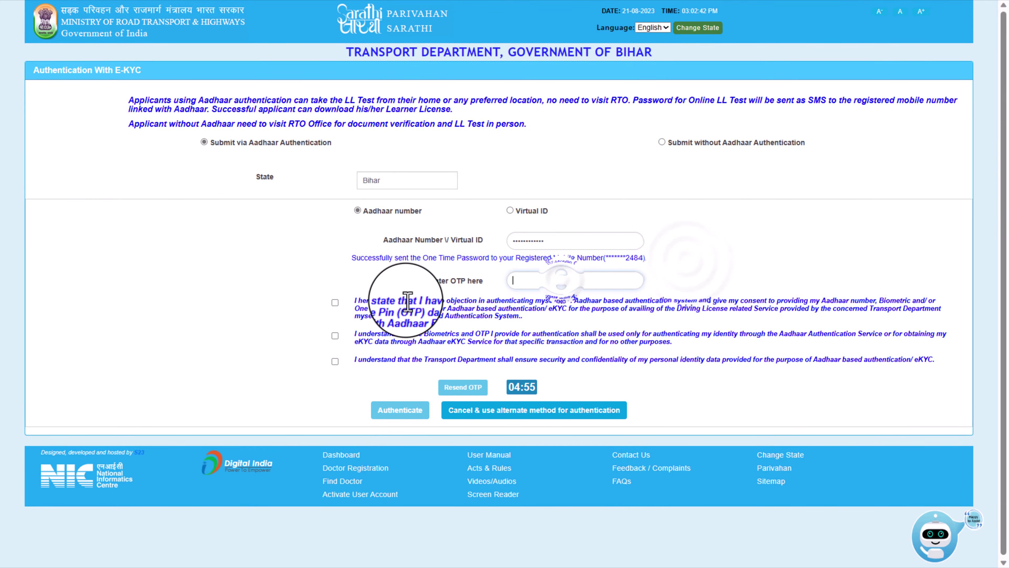
{"action": "left_click", "coordinate": [335, 302]}
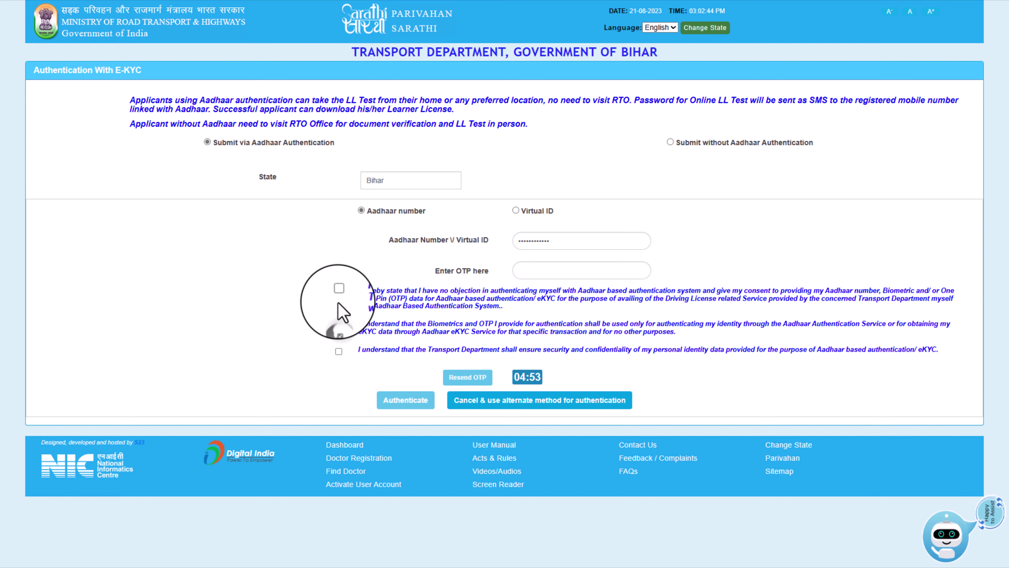
{"action": "left_click", "coordinate": [399, 403]}
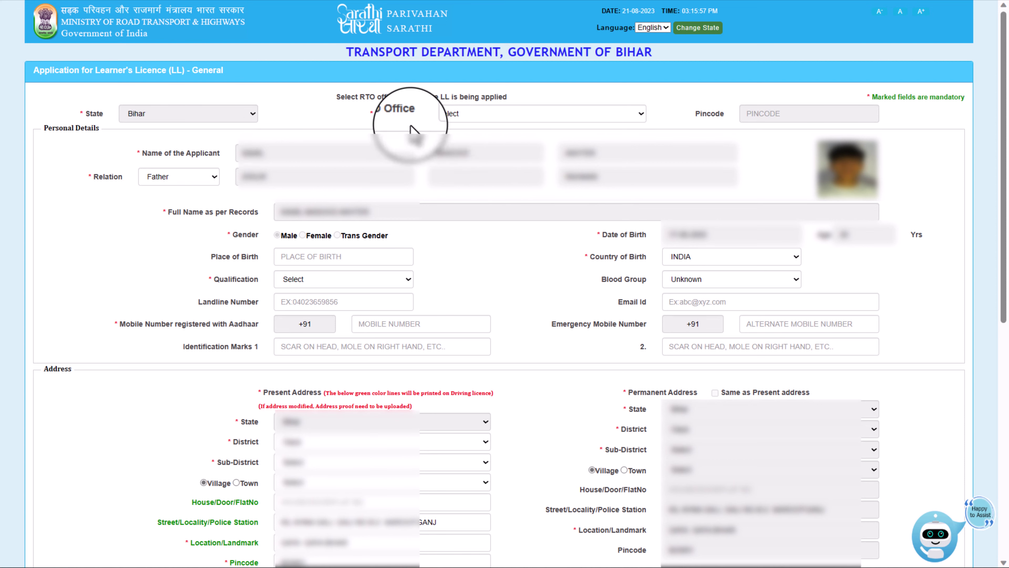
- Set the RTO office to DTO, AURANGABAD and enter GAYA as the place of birth
{"action": "left_click", "coordinate": [477, 114]}
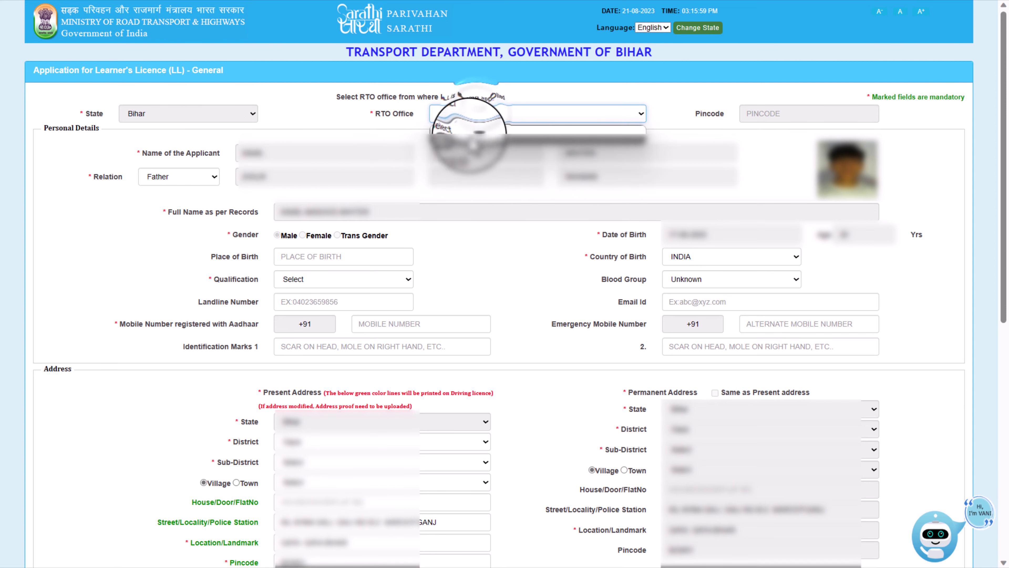
{"action": "left_click", "coordinate": [487, 147]}
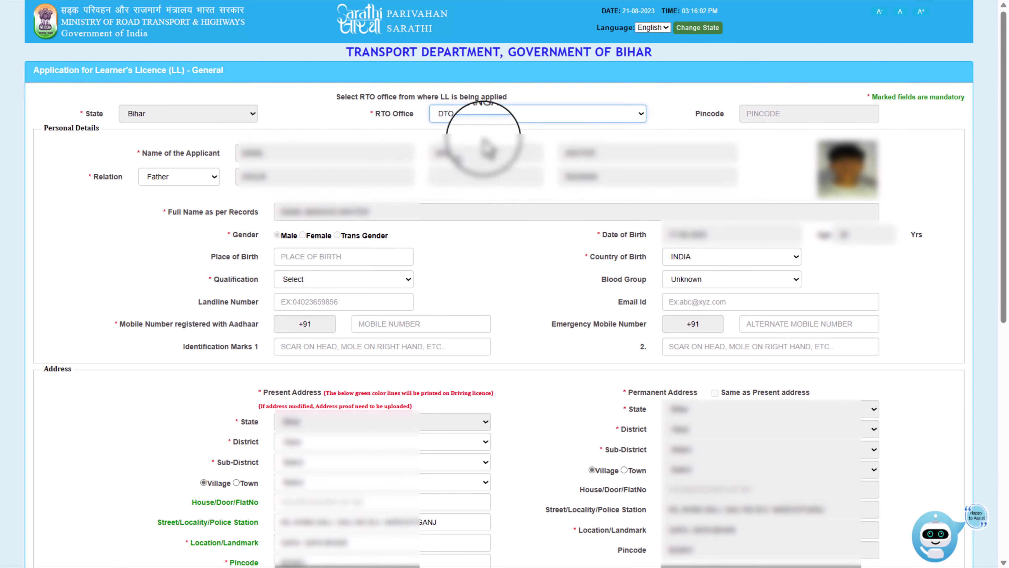
{"action": "left_click", "coordinate": [289, 260]}
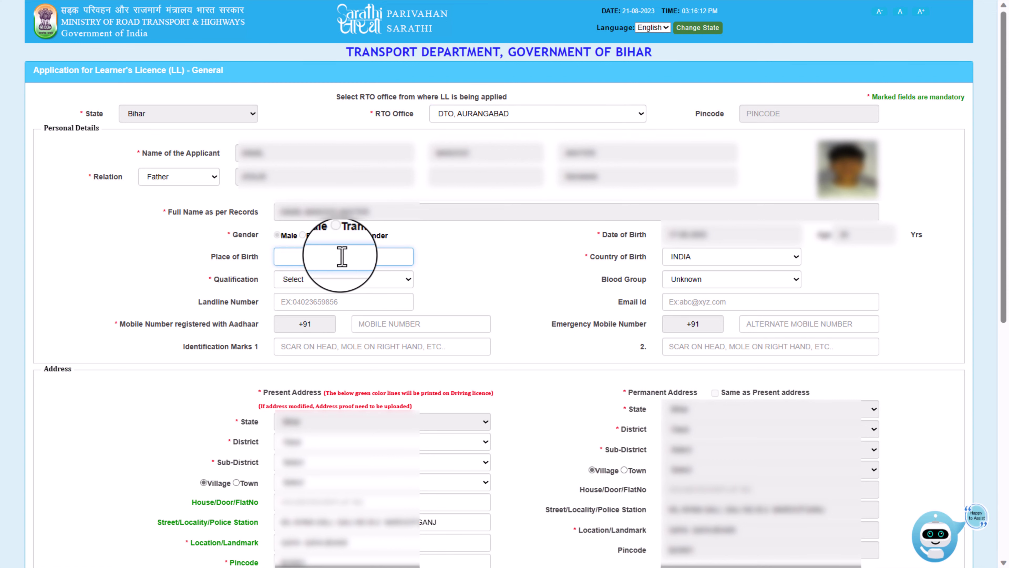
{"action": "type", "text": "GAYA"}
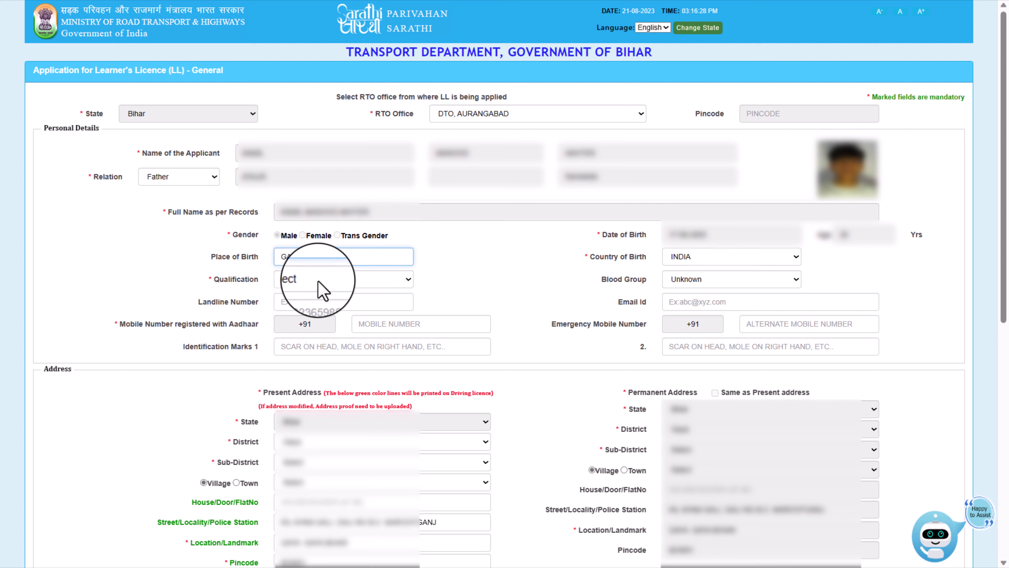
- Set the qualification to 10+2 or Equivalent and the blood group to Unknown
{"action": "left_click", "coordinate": [314, 280]}
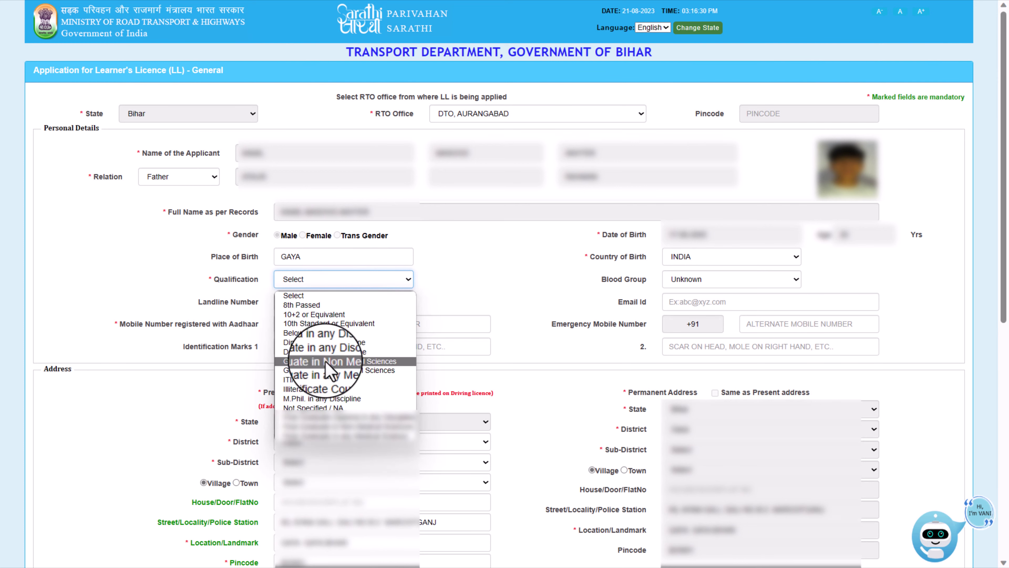
{"action": "left_click", "coordinate": [318, 314]}
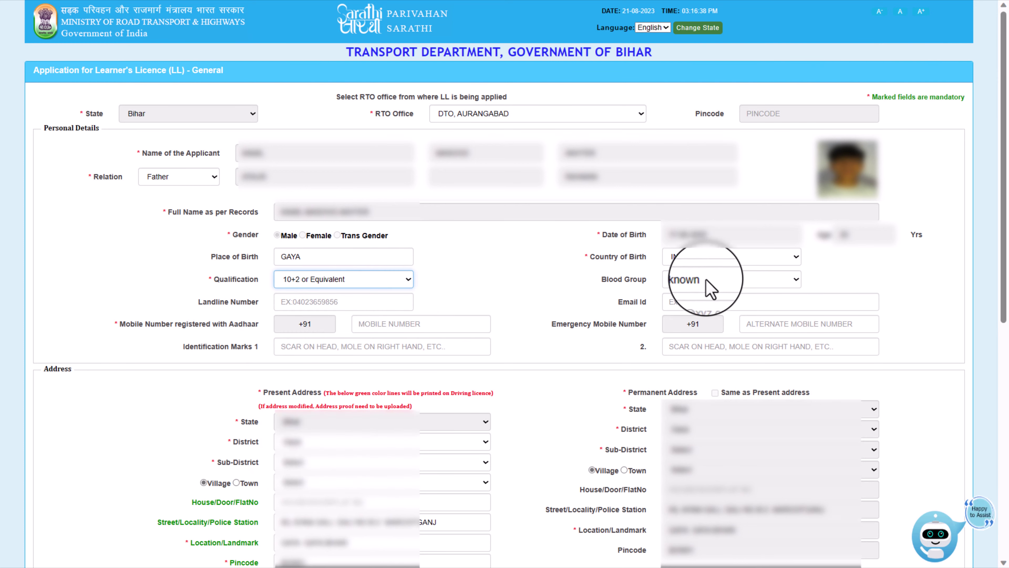
{"action": "left_click", "coordinate": [778, 276]}
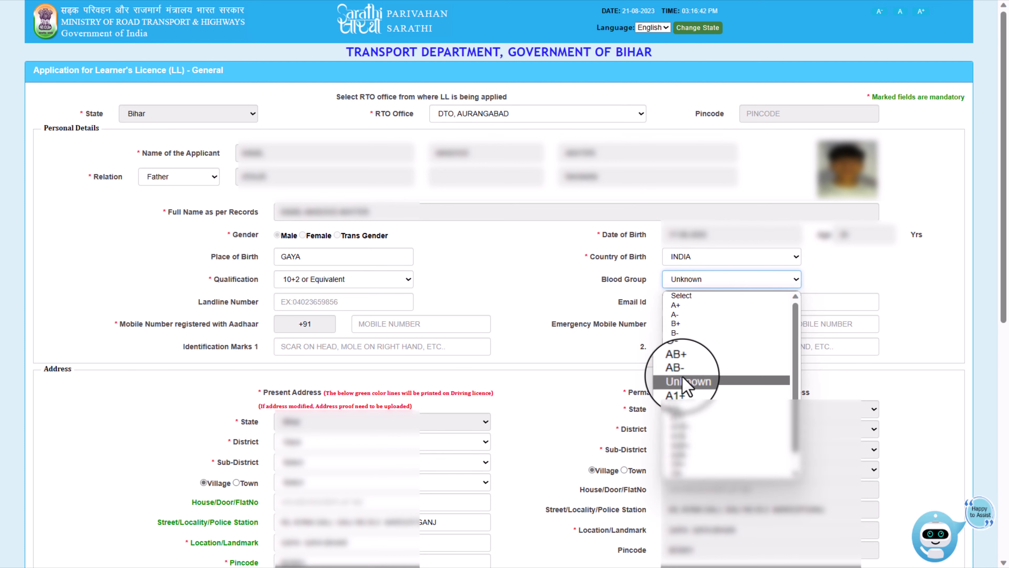
{"action": "left_click", "coordinate": [692, 378]}
- Enter CUT ON HEAD as the first identification mark in the personal details
{"action": "left_click", "coordinate": [697, 303]}
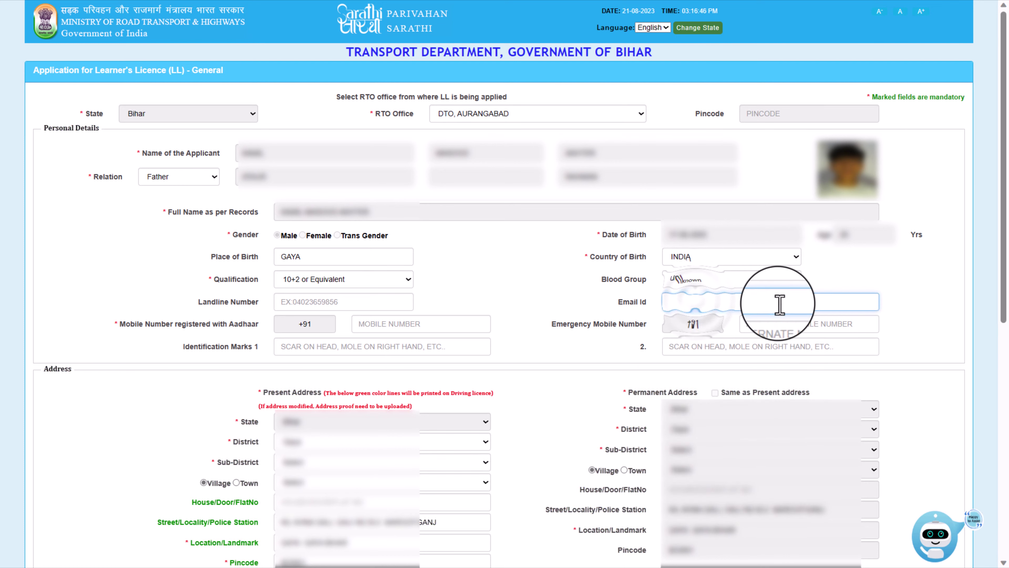
{"action": "left_click", "coordinate": [398, 328]}
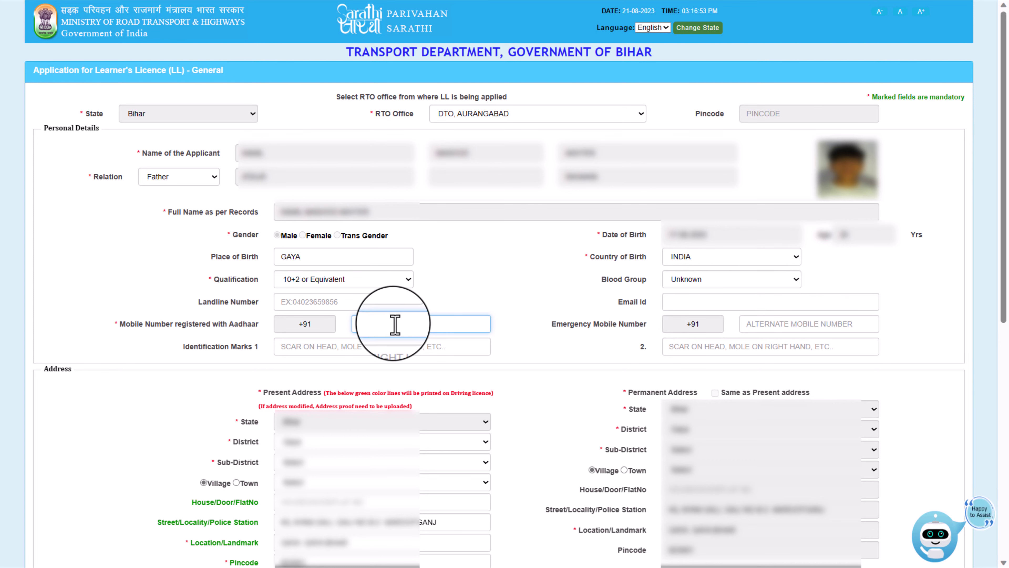
{"action": "left_click", "coordinate": [359, 346]}
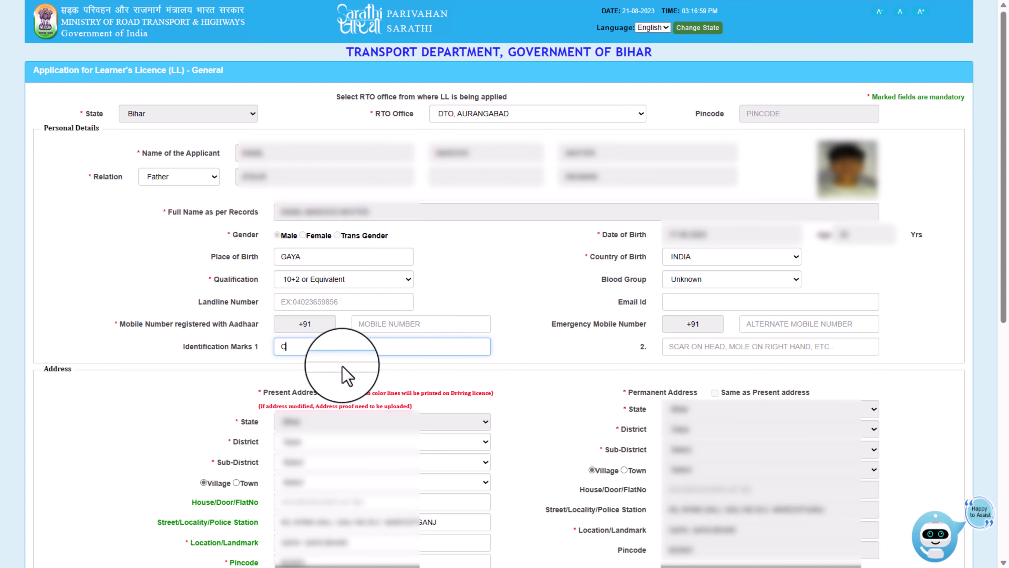
{"action": "type", "text": "CUT ON HEAD"}
- In the present address, select the applicant's sub-district, switch from Village to Town, and choose the town
{"action": "scroll", "coordinate": [345, 376], "scroll_direction": "down", "scroll_amount": 5}
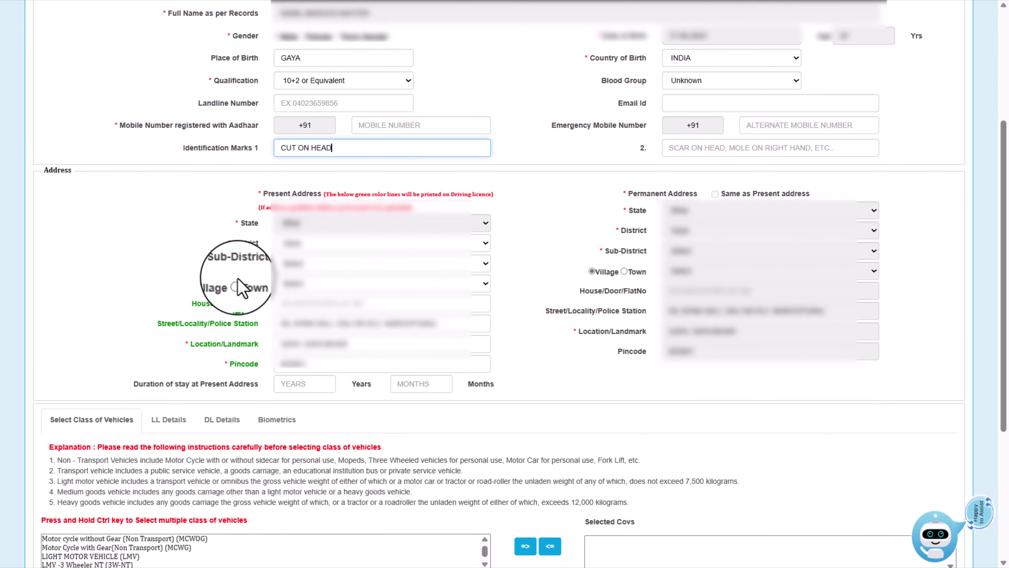
{"action": "left_click", "coordinate": [294, 263]}
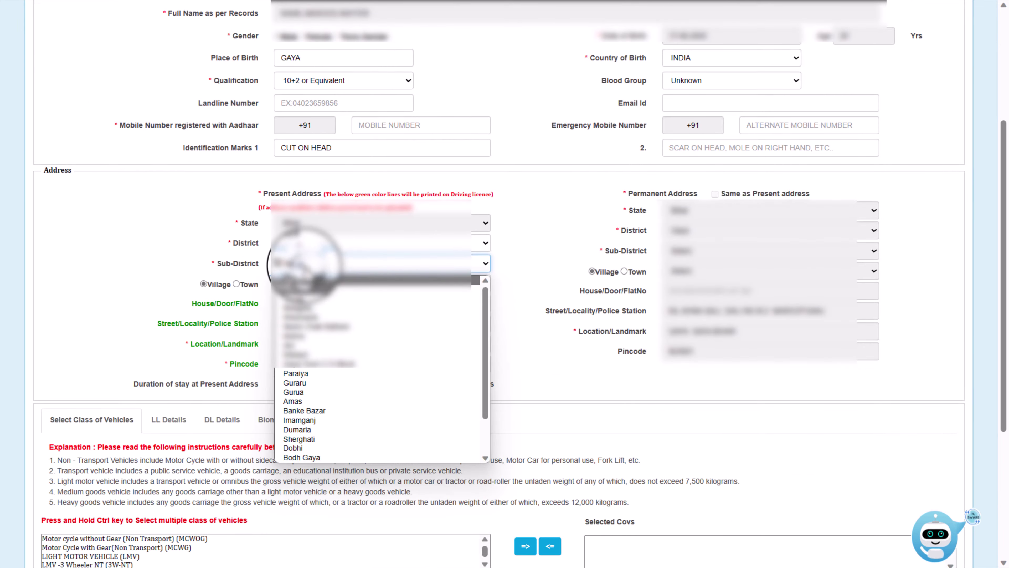
{"action": "left_click", "coordinate": [317, 402]}
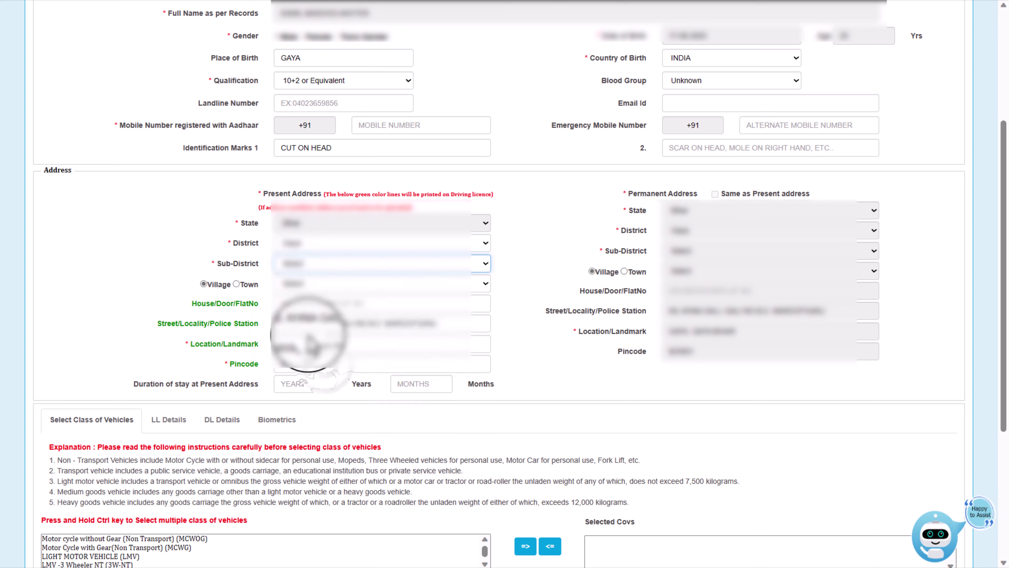
{"action": "left_click", "coordinate": [236, 284]}
{"action": "left_click", "coordinate": [302, 283]}
{"action": "left_click", "coordinate": [314, 320]}
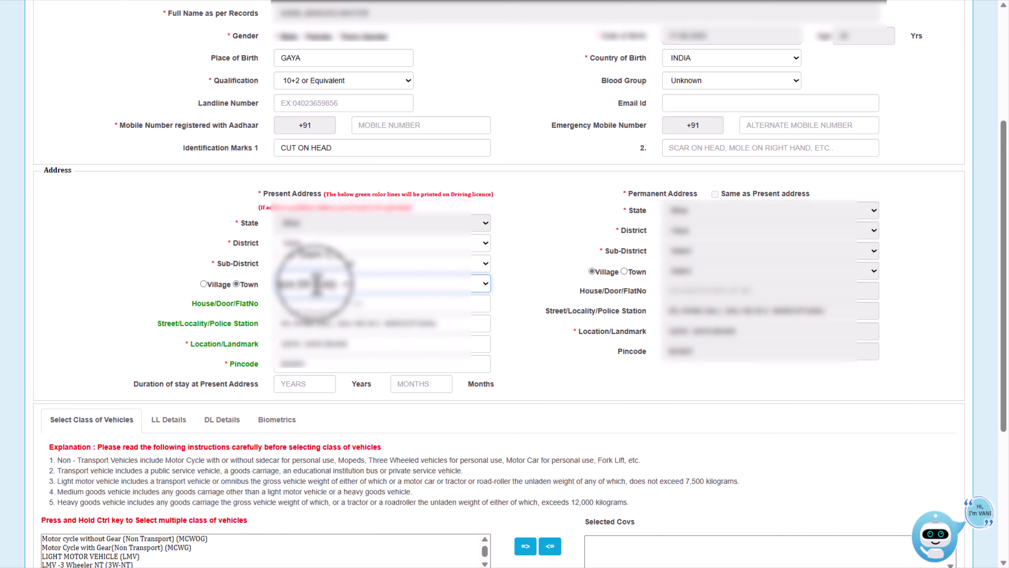
- Set the duration of stay at the present address to 20 years and add Motor Cycle with Gear(Non Transport) (MCWG) to the selected vehicle classes
{"action": "left_click", "coordinate": [310, 385]}
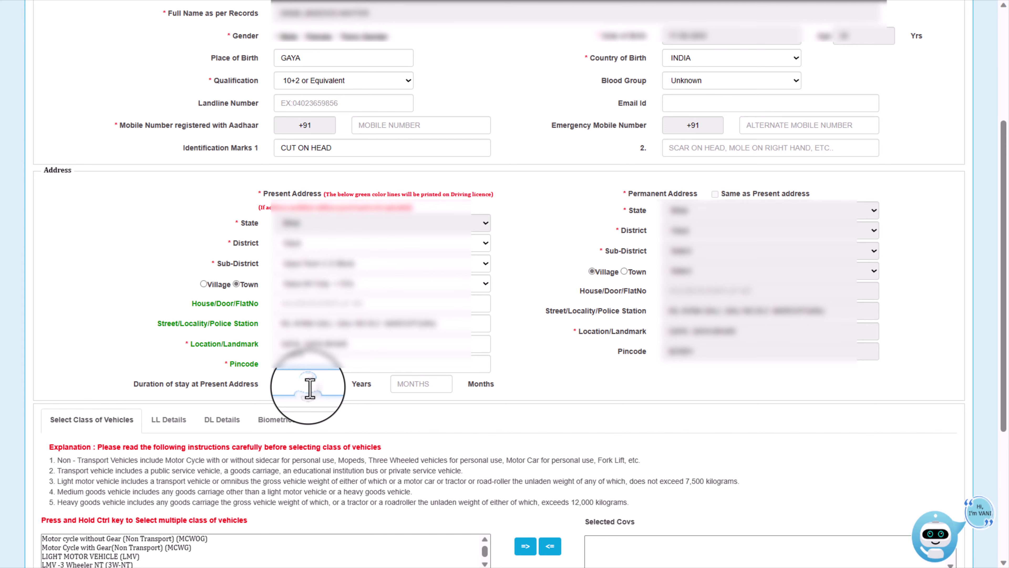
{"action": "type", "text": "20"}
{"action": "scroll", "coordinate": [308, 388], "scroll_direction": "down", "scroll_amount": 5}
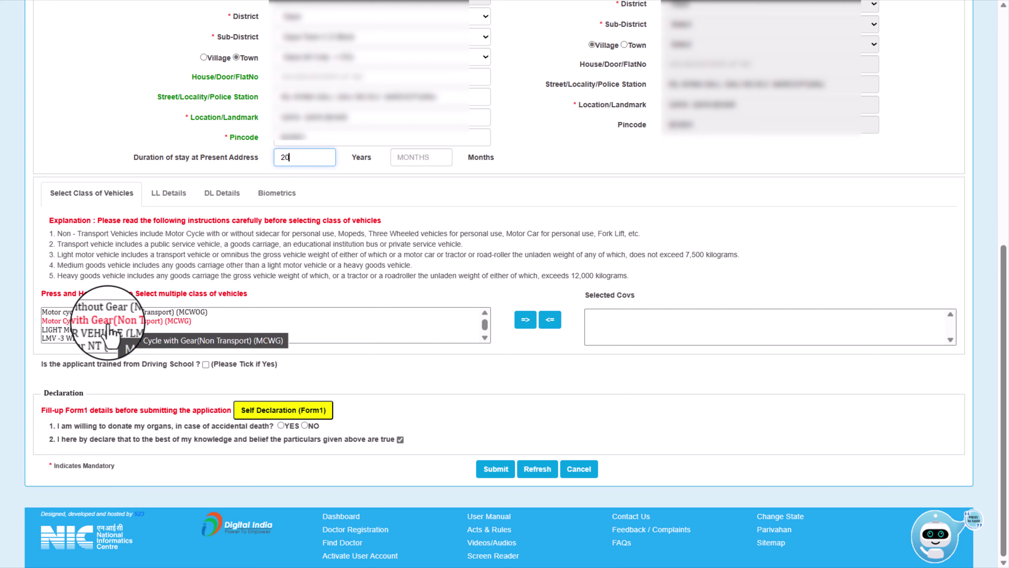
{"action": "left_click", "coordinate": [72, 321]}
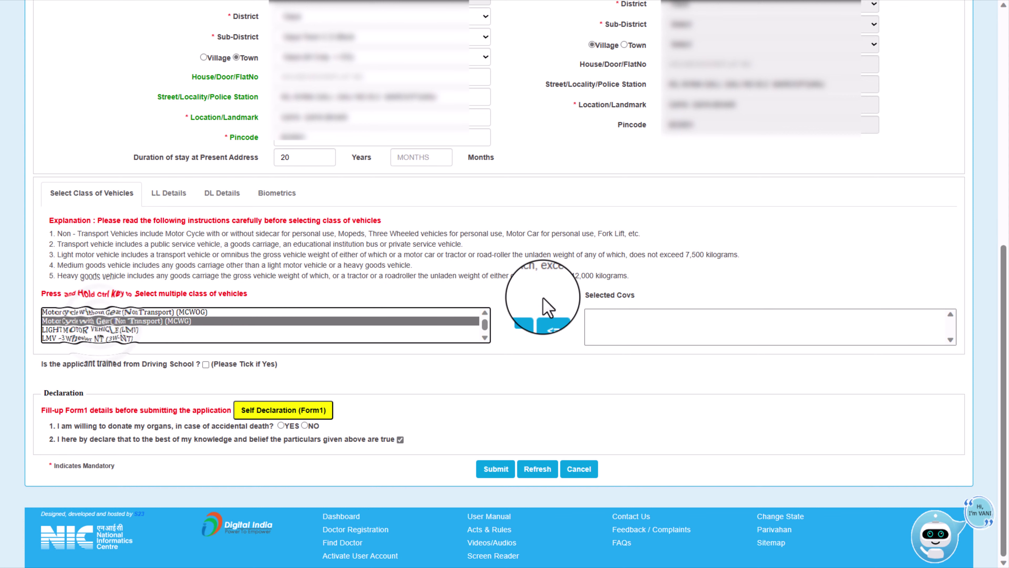
{"action": "left_click", "coordinate": [525, 322]}
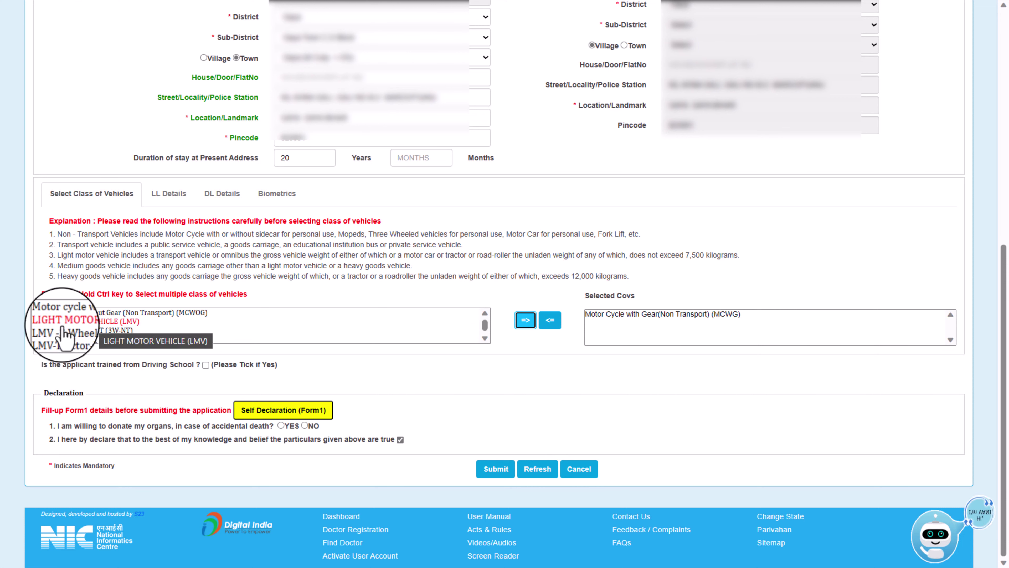
{"action": "left_click", "coordinate": [79, 320]}
{"action": "left_click", "coordinate": [523, 321]}
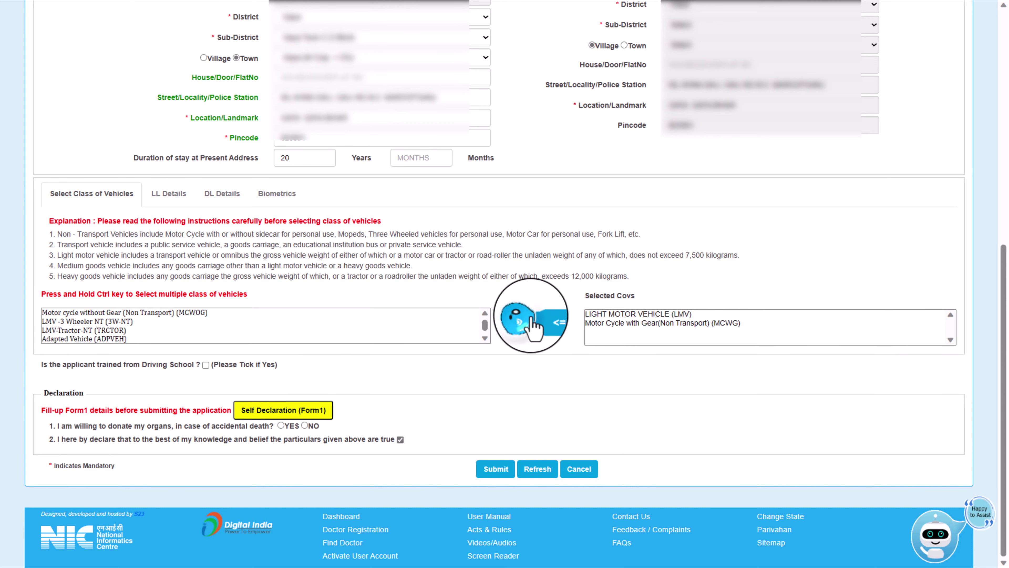
{"action": "left_click", "coordinate": [550, 320]}
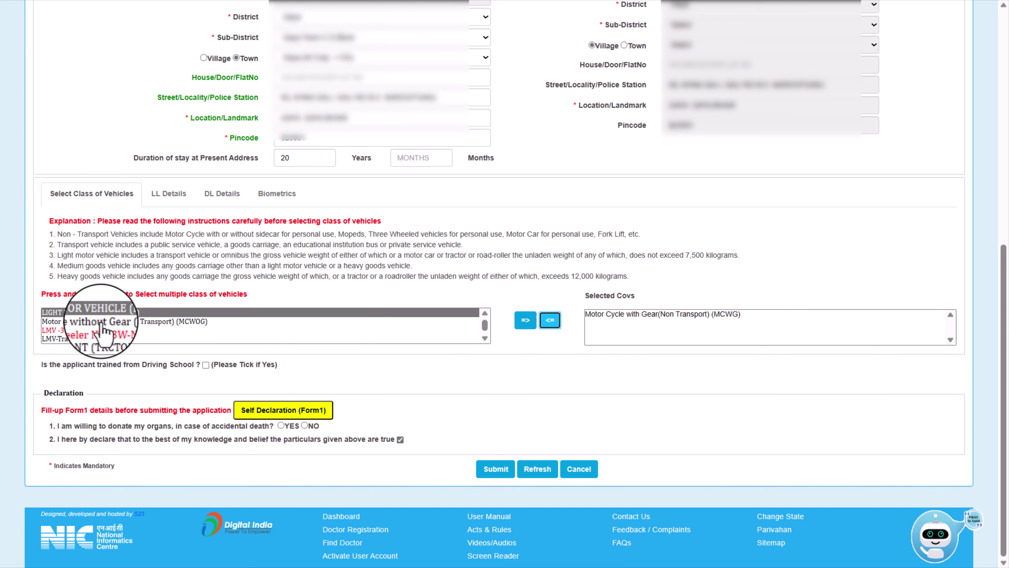
{"action": "scroll", "coordinate": [102, 333], "scroll_direction": "down", "scroll_amount": 1}
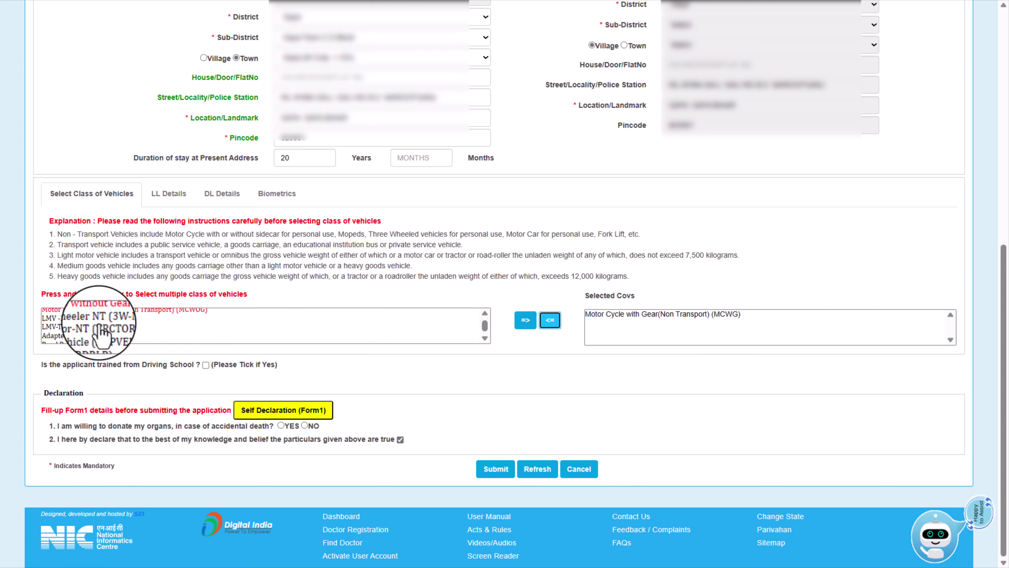
{"action": "scroll", "coordinate": [102, 333], "scroll_direction": "down", "scroll_amount": 2}
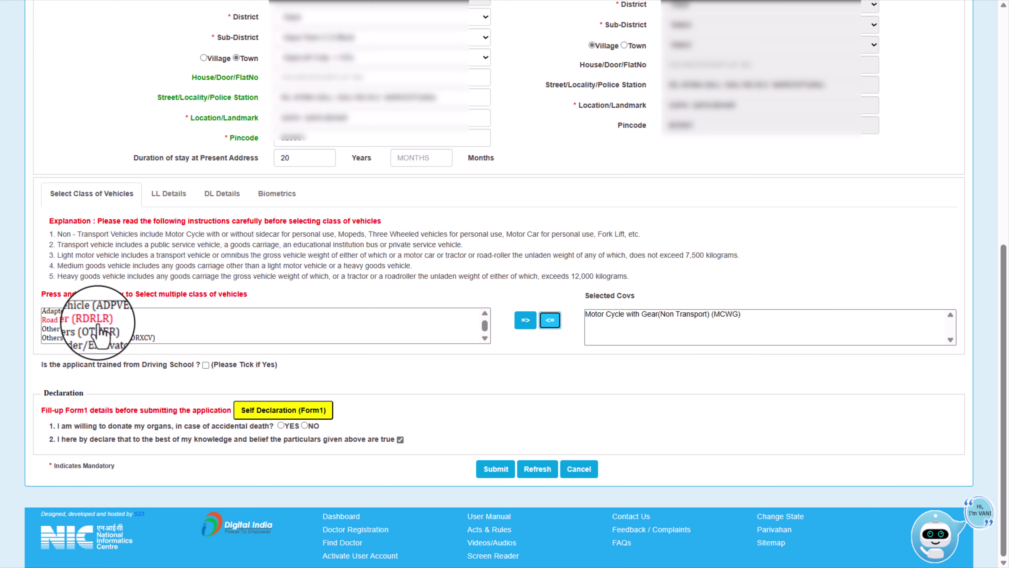
{"action": "scroll", "coordinate": [102, 333], "scroll_direction": "down", "scroll_amount": 2}
{"action": "scroll", "coordinate": [102, 334], "scroll_direction": "down", "scroll_amount": 2}
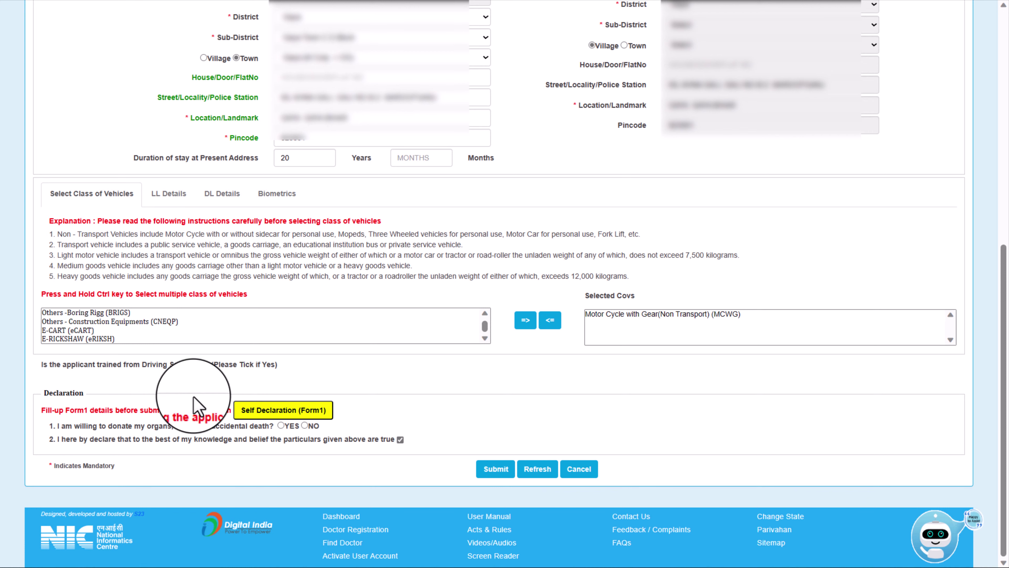
- Complete and submit the Form1 self declaration, answering YES to question (b) and NO to the others and accepting the declaration, and return to the application
{"action": "left_click", "coordinate": [278, 413]}
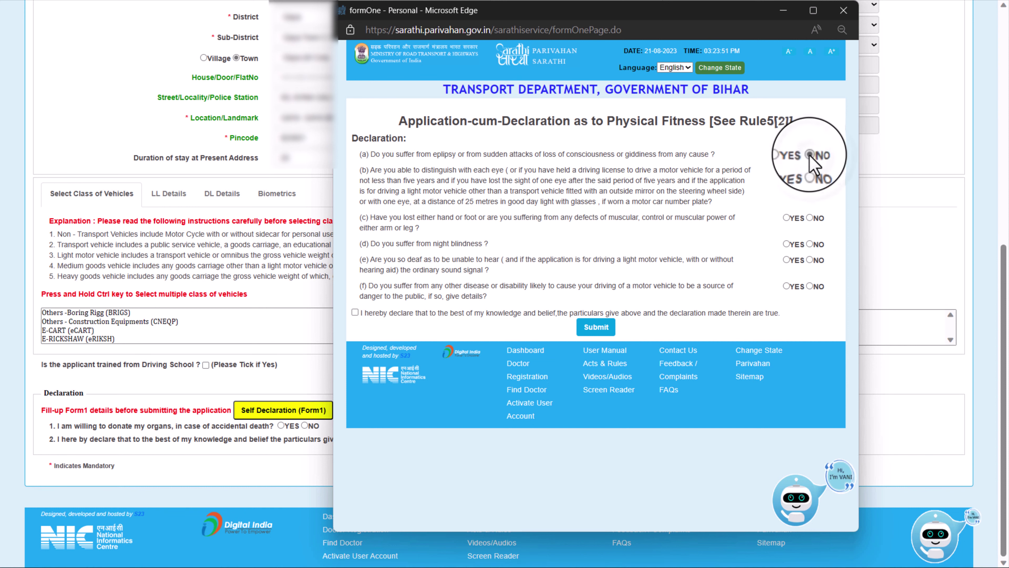
{"action": "left_click", "coordinate": [786, 170]}
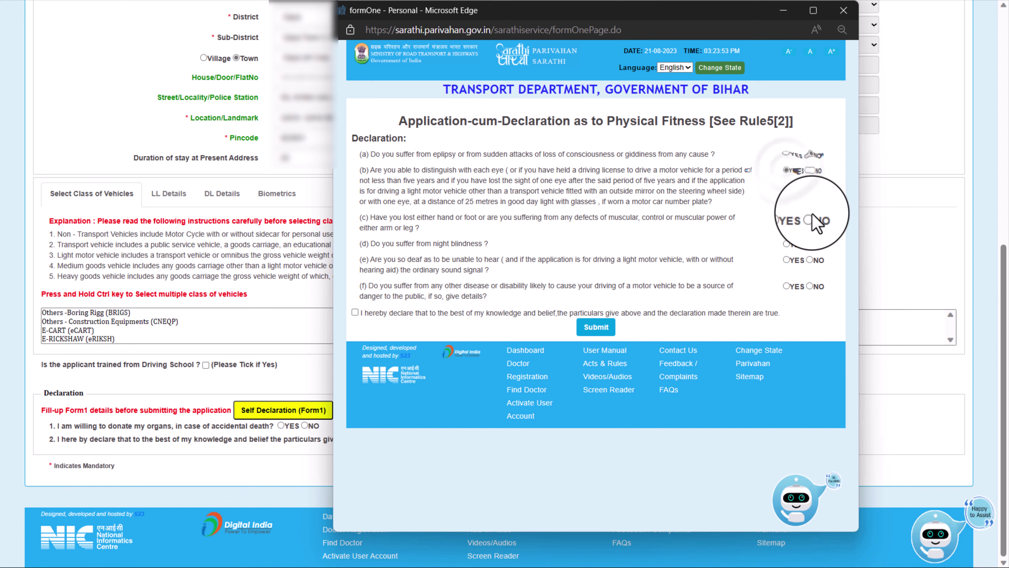
{"action": "left_click", "coordinate": [810, 218]}
{"action": "left_click", "coordinate": [809, 244]}
{"action": "left_click", "coordinate": [810, 260]}
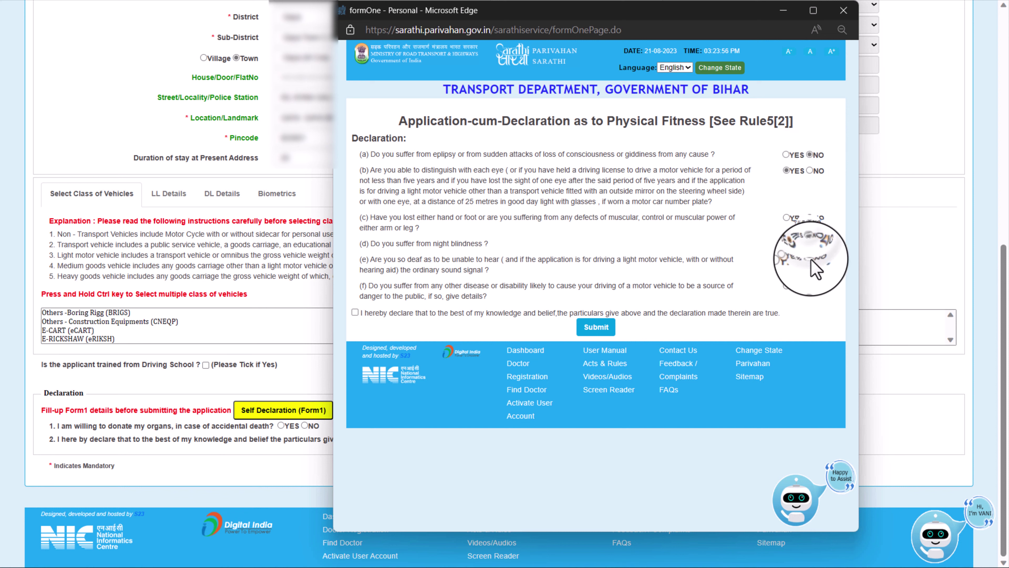
{"action": "left_click", "coordinate": [810, 287]}
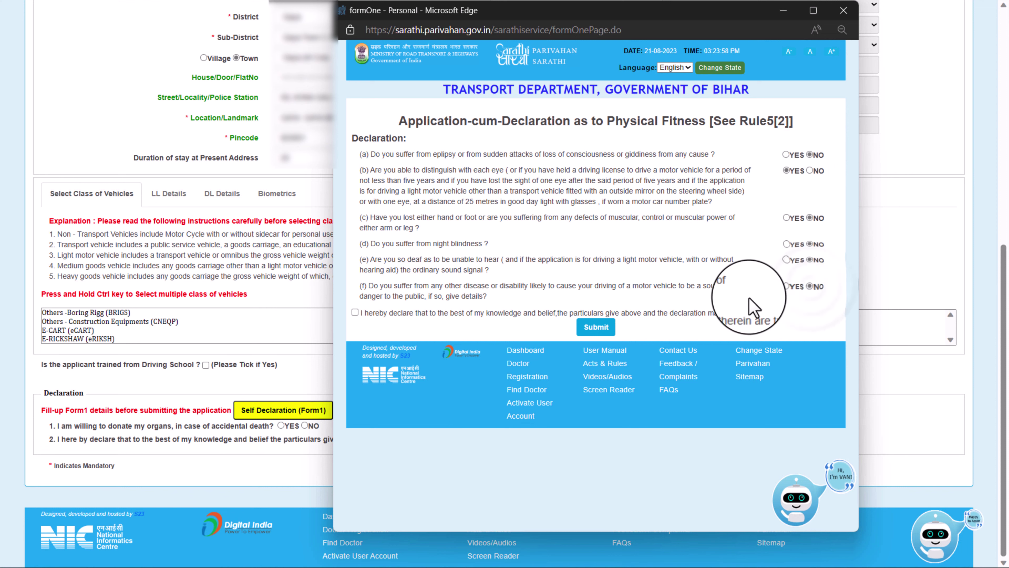
{"action": "left_click", "coordinate": [357, 313]}
{"action": "left_click", "coordinate": [596, 327]}
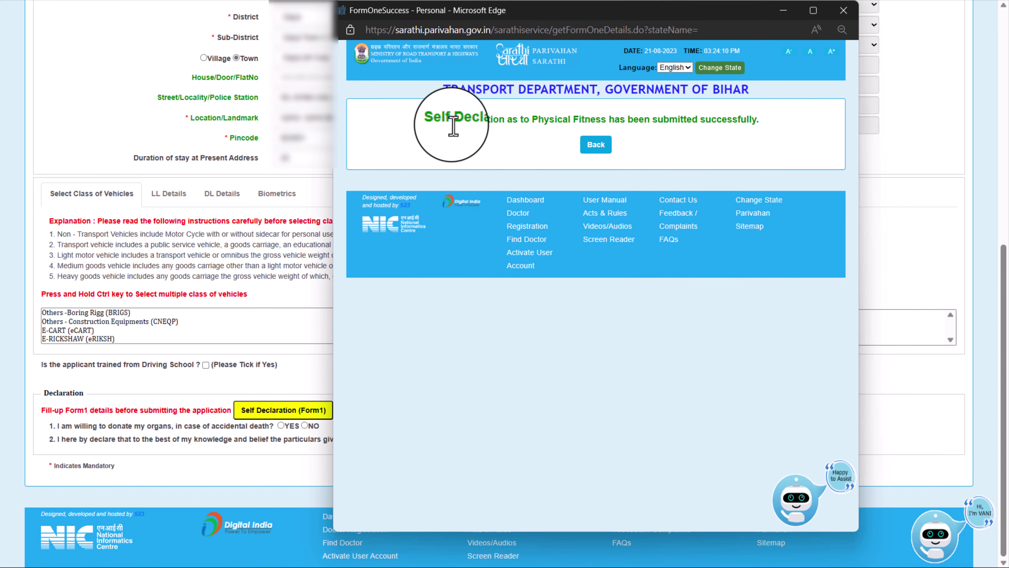
{"action": "left_click", "coordinate": [596, 145]}
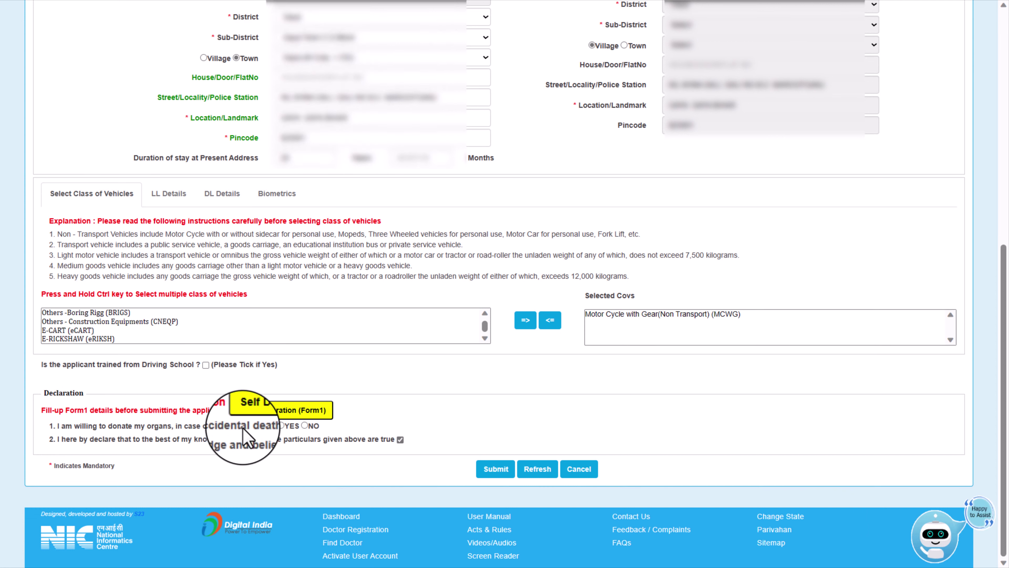
- Answer NO to organ donation and submit the learner's licence application, accepting every confirmation
{"action": "left_click", "coordinate": [304, 425]}
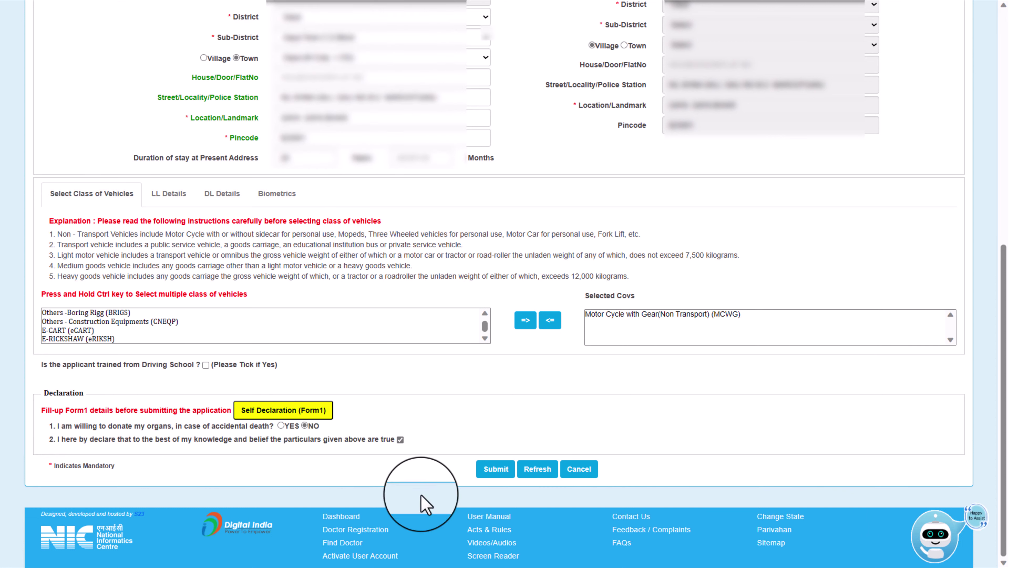
{"action": "left_click", "coordinate": [495, 469]}
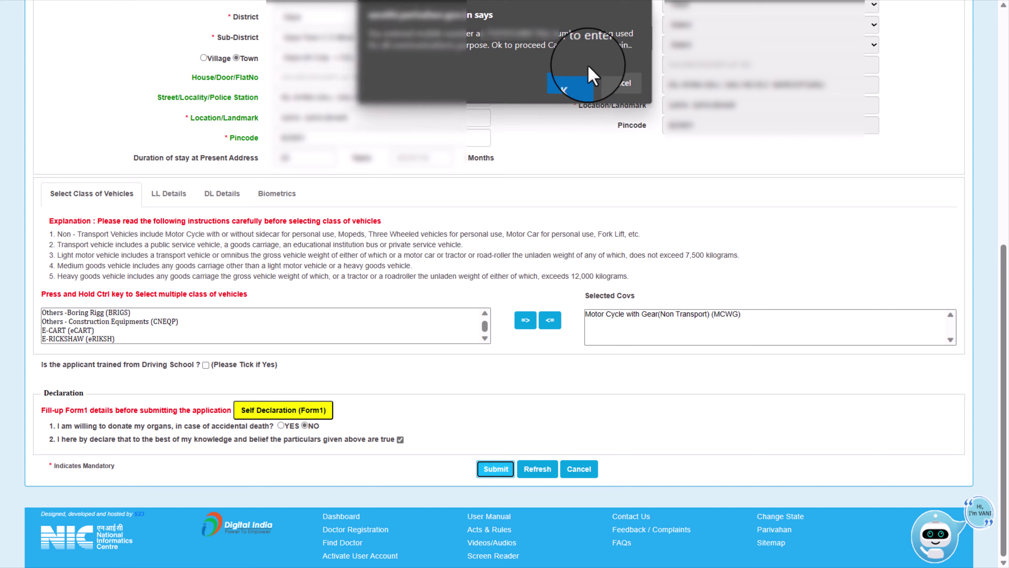
{"action": "left_click", "coordinate": [566, 85]}
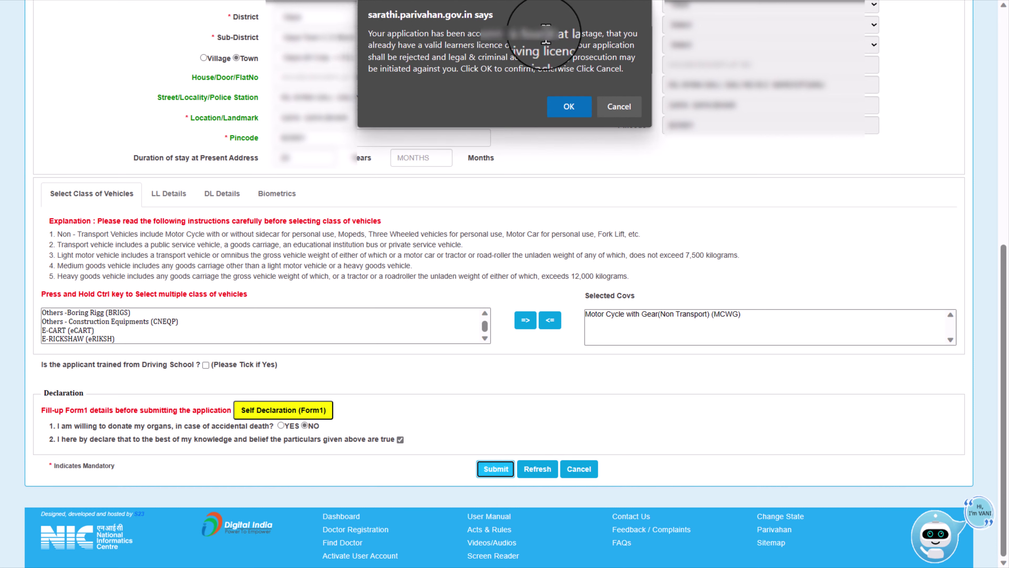
{"action": "left_click", "coordinate": [571, 106]}
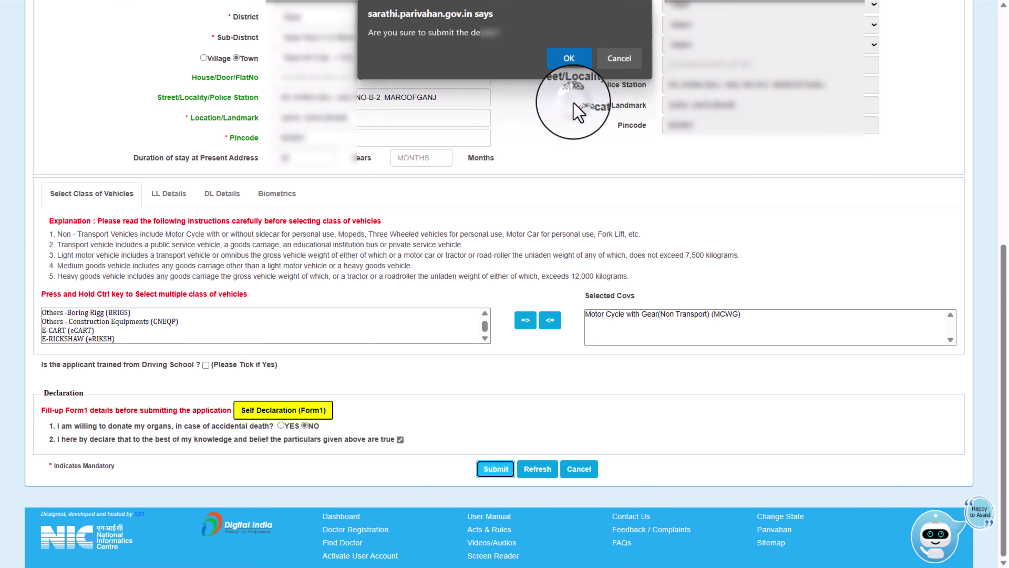
{"action": "left_click", "coordinate": [574, 59]}
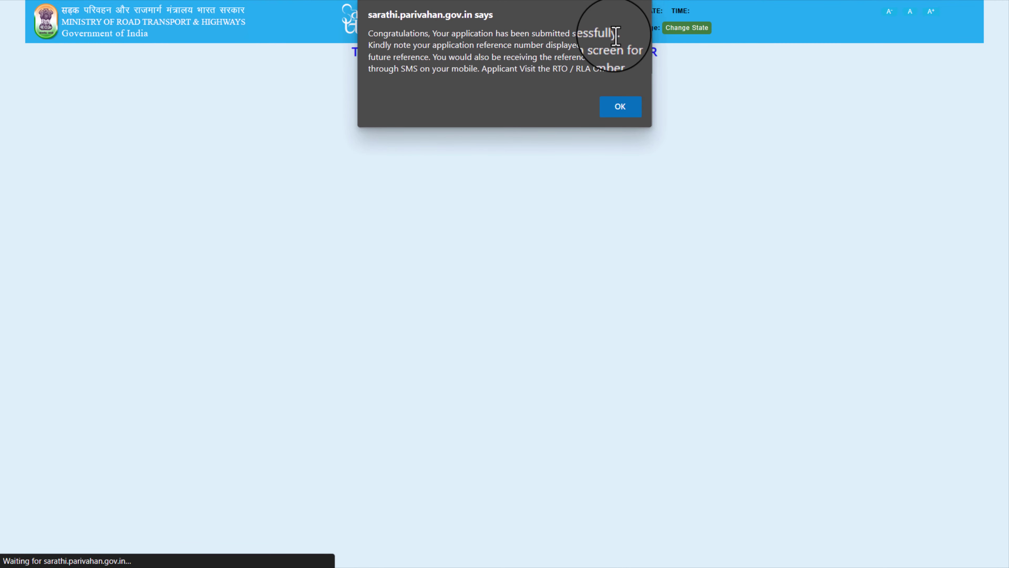
{"action": "left_click", "coordinate": [621, 107]}
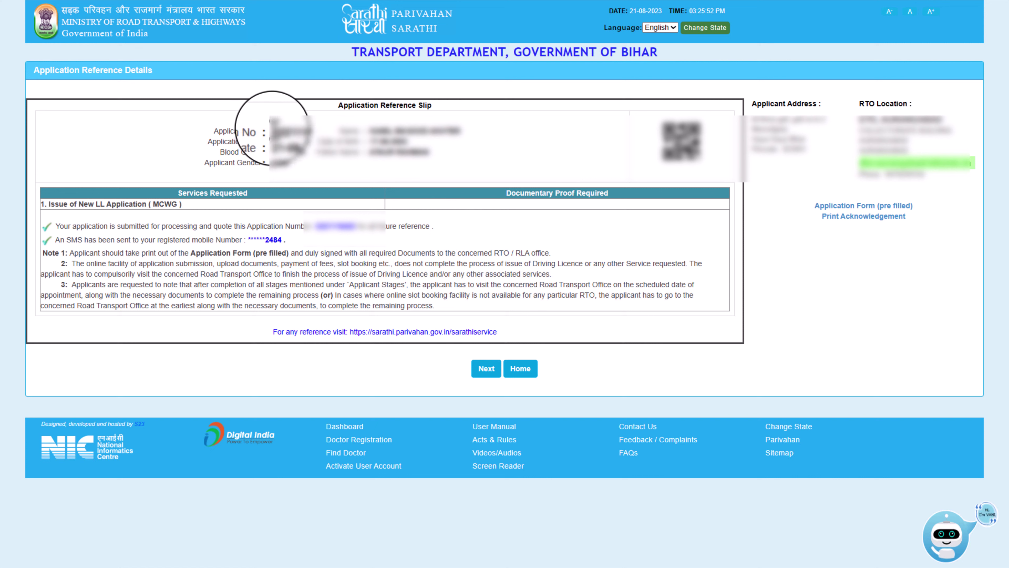
- Continue from the reference slip through the captcha-protected application status page to the Upload Photo and Signature stage
{"action": "double_click", "coordinate": [292, 131]}
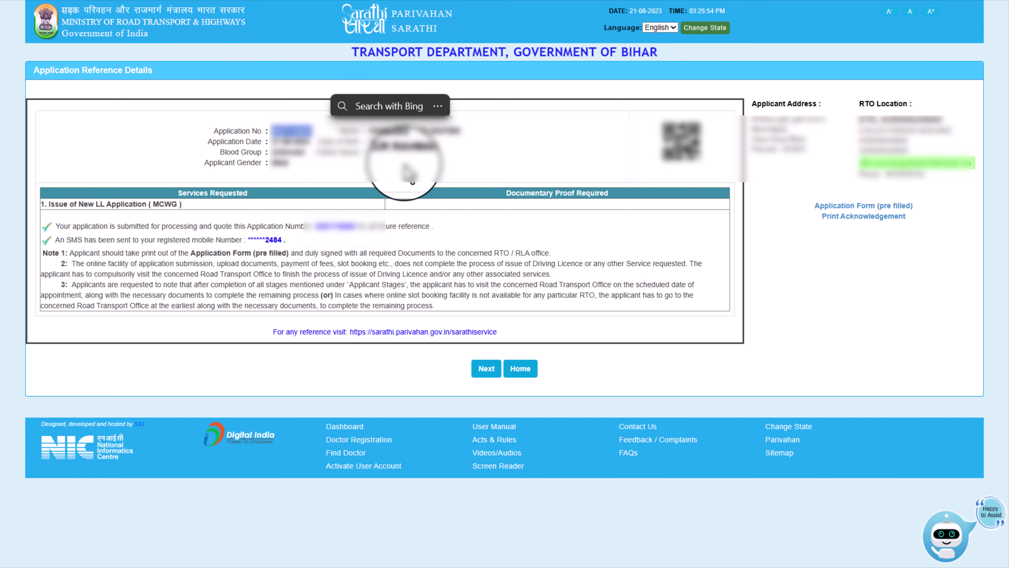
{"action": "left_click", "coordinate": [568, 239]}
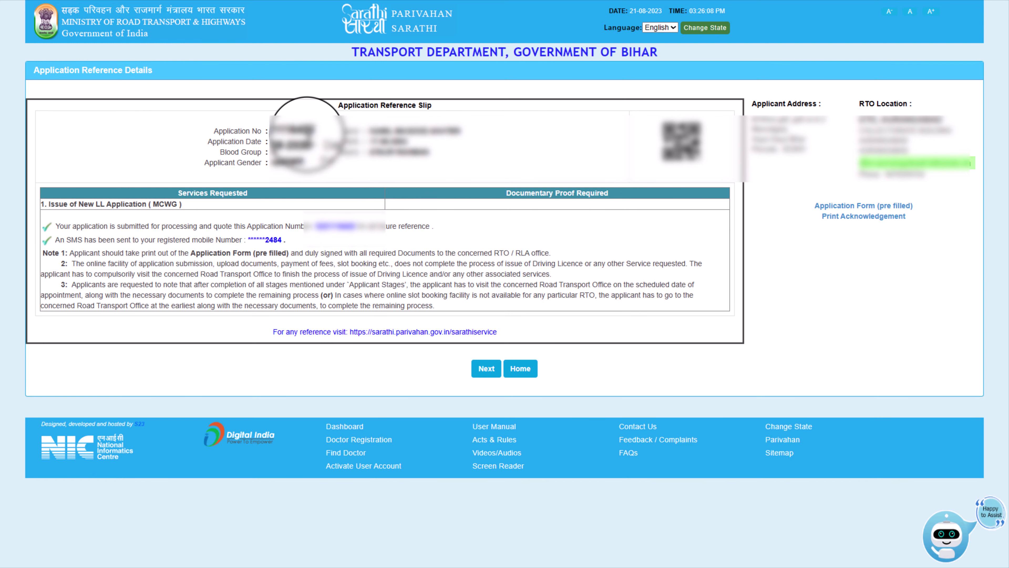
{"action": "left_click", "coordinate": [486, 368]}
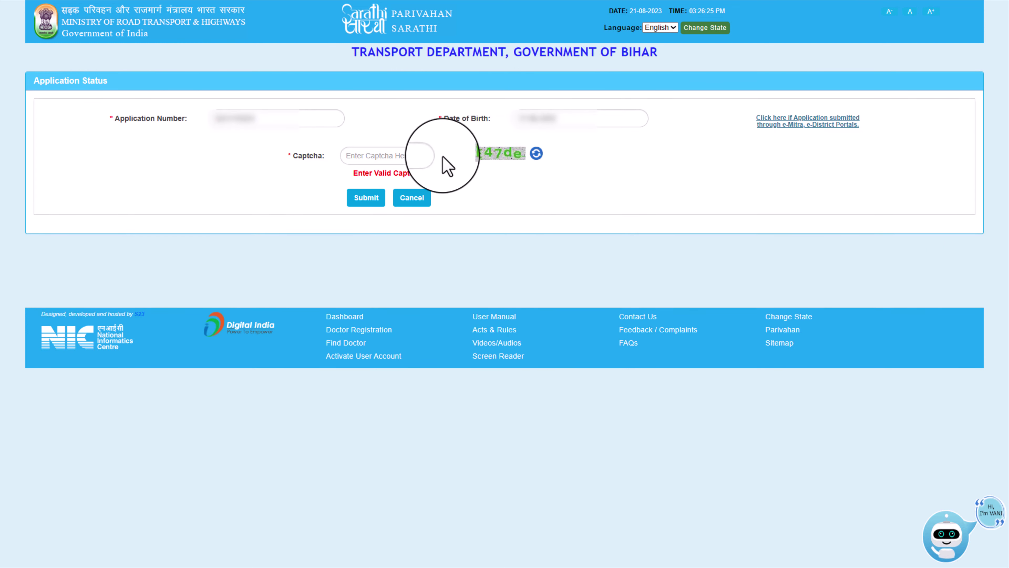
{"action": "left_click", "coordinate": [365, 198]}
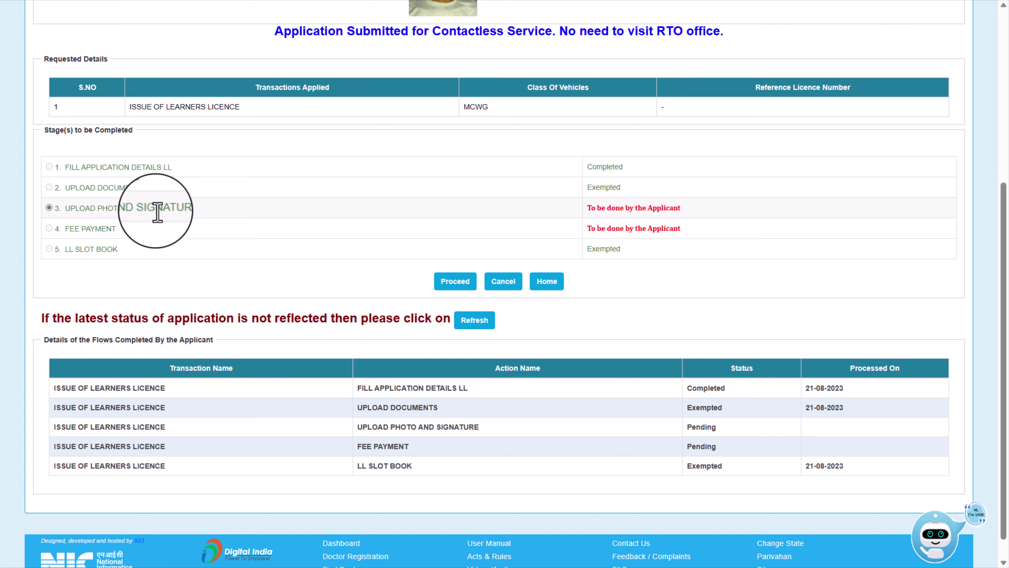
{"action": "left_click", "coordinate": [456, 280]}
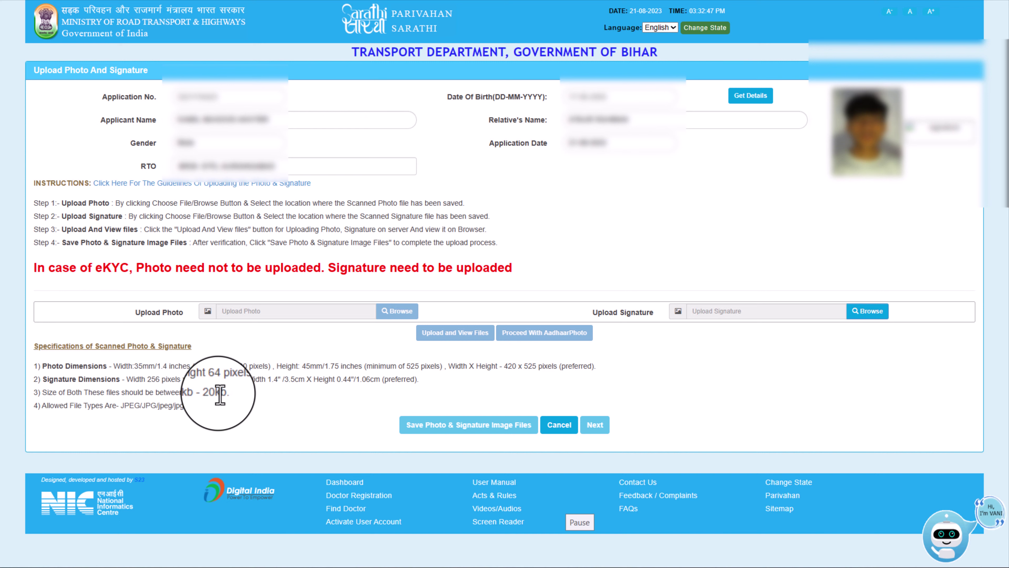
- Upload the applicant's signature image for preview and save the photo and signature image files, confirming the save
{"action": "left_click", "coordinate": [870, 312]}
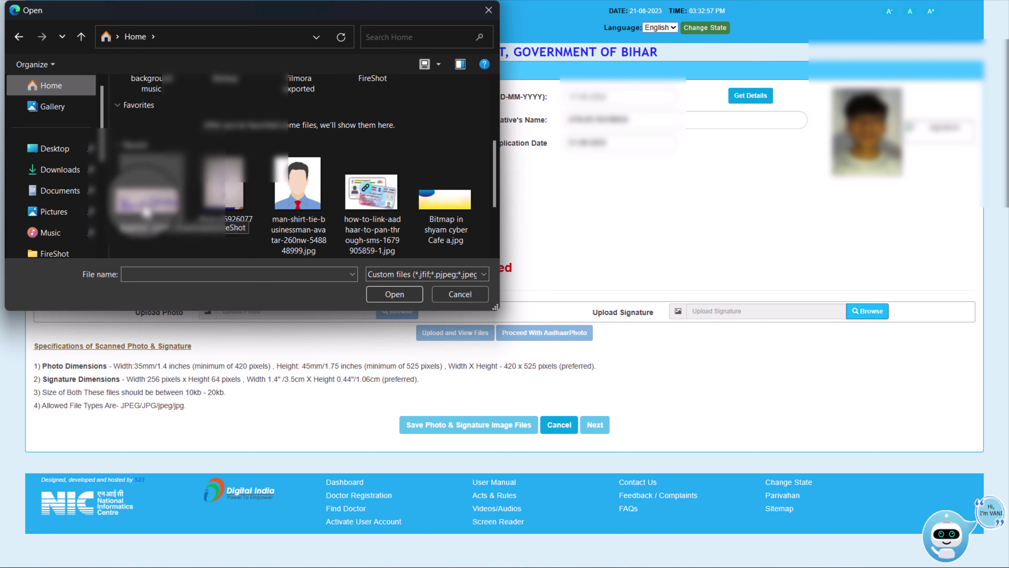
{"action": "left_click", "coordinate": [146, 199]}
{"action": "left_click", "coordinate": [394, 294]}
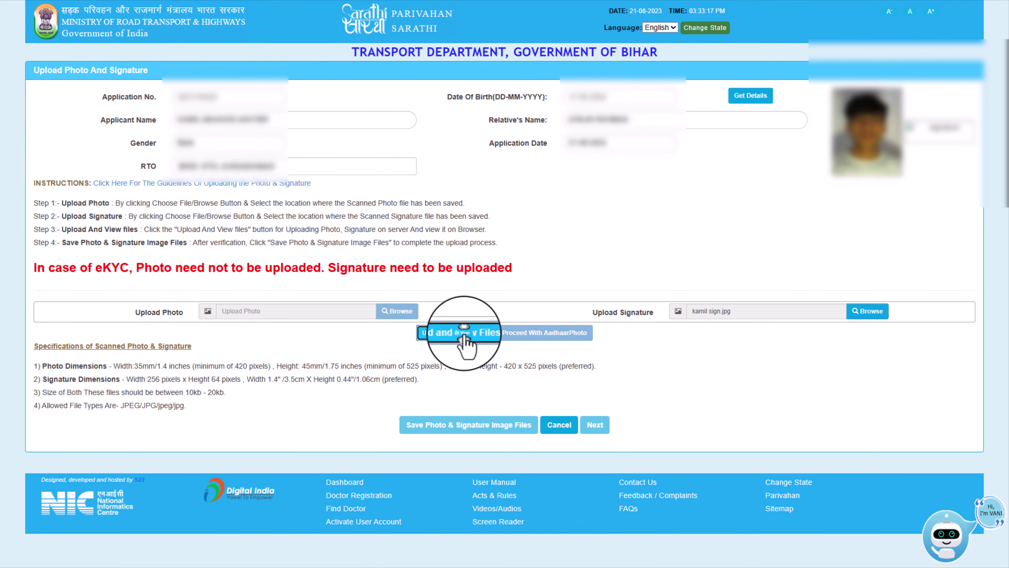
{"action": "left_click", "coordinate": [463, 337]}
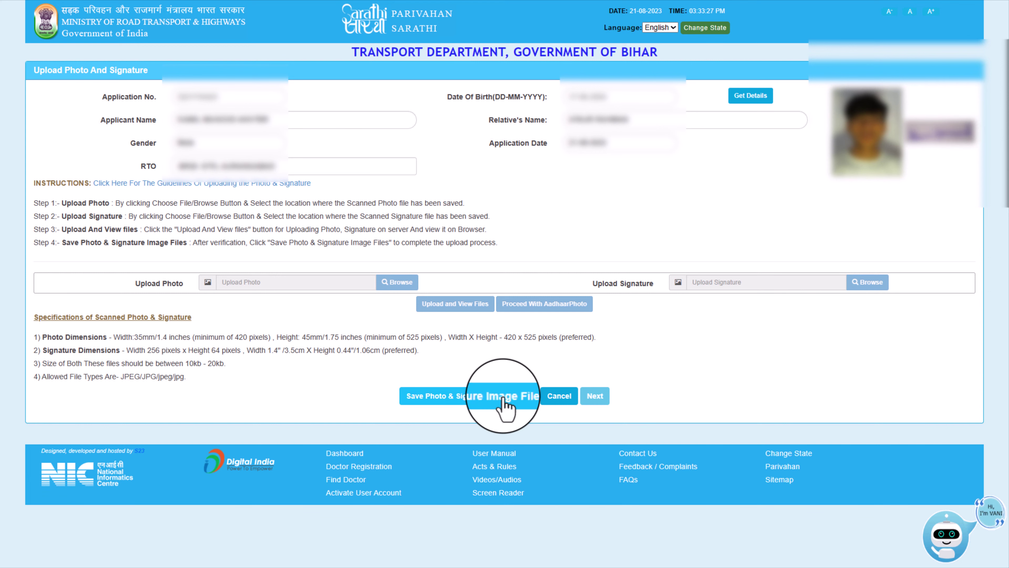
{"action": "left_click", "coordinate": [514, 398]}
{"action": "left_click", "coordinate": [569, 102]}
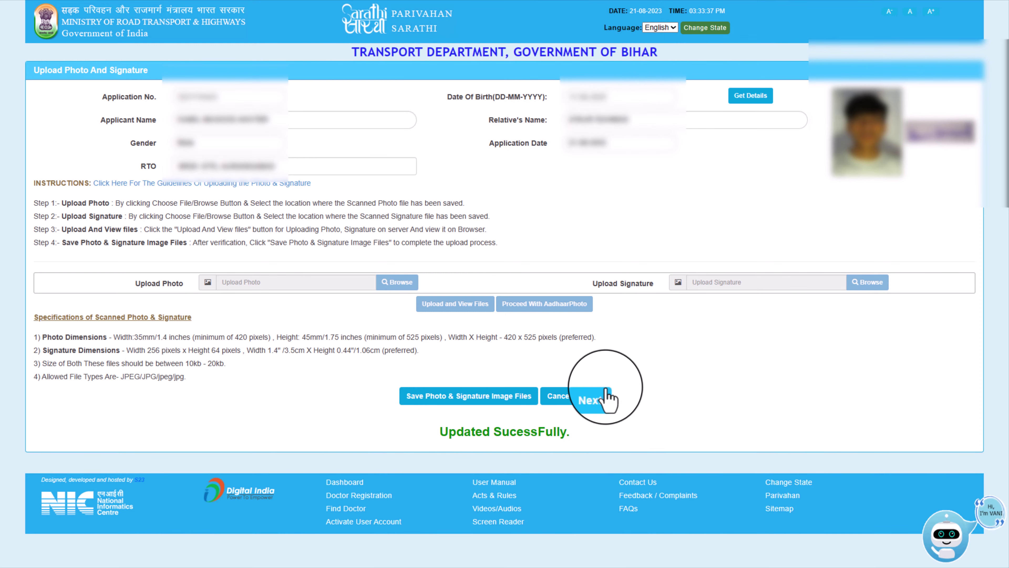
- Continue through the captcha-protected application status page to the Fee Payment stage and examine the fee breakdown
{"action": "left_click", "coordinate": [591, 398]}
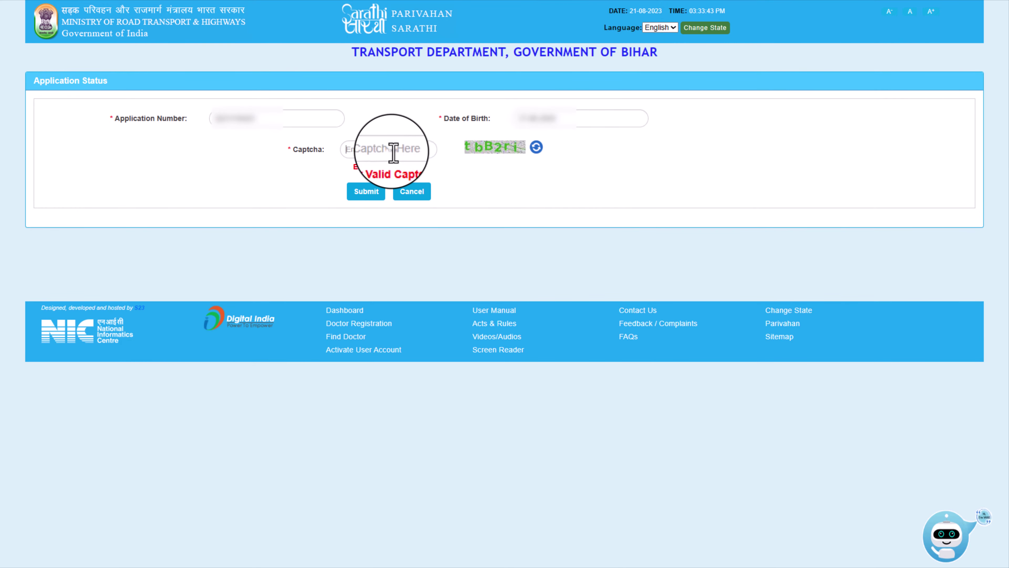
{"action": "left_click", "coordinate": [366, 192]}
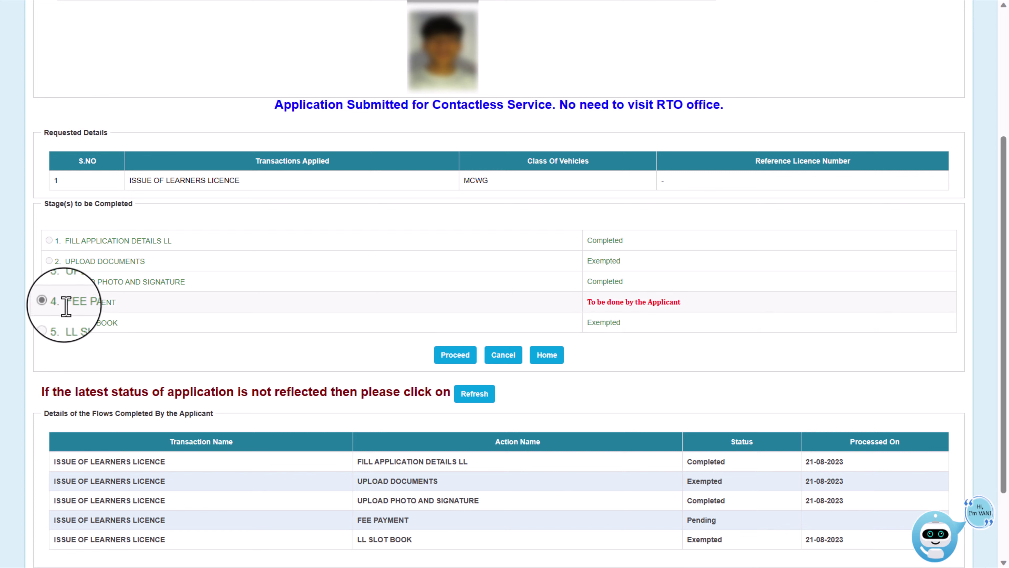
{"action": "left_click", "coordinate": [457, 355]}
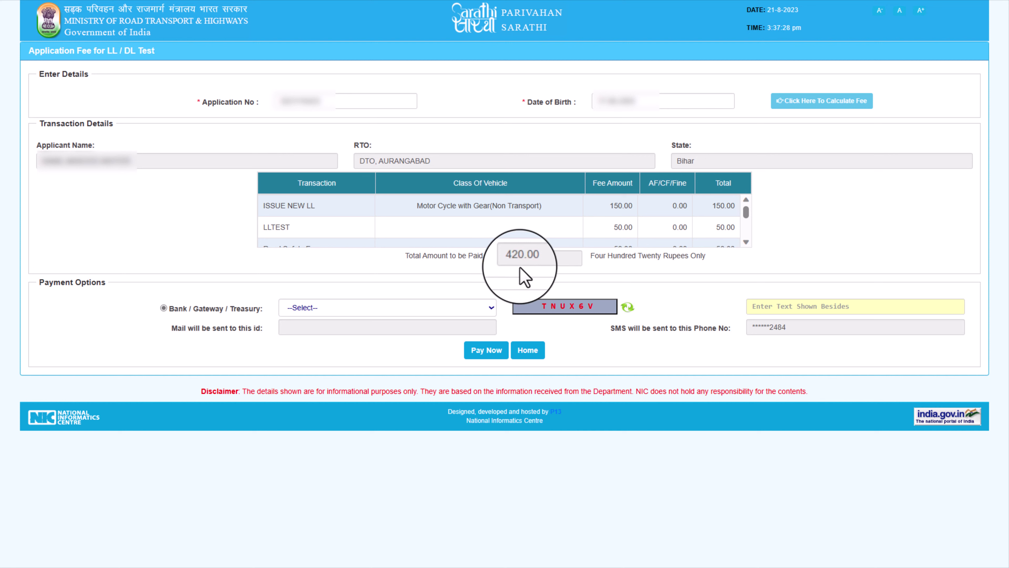
{"action": "scroll", "coordinate": [616, 220], "scroll_direction": "down", "scroll_amount": 3}
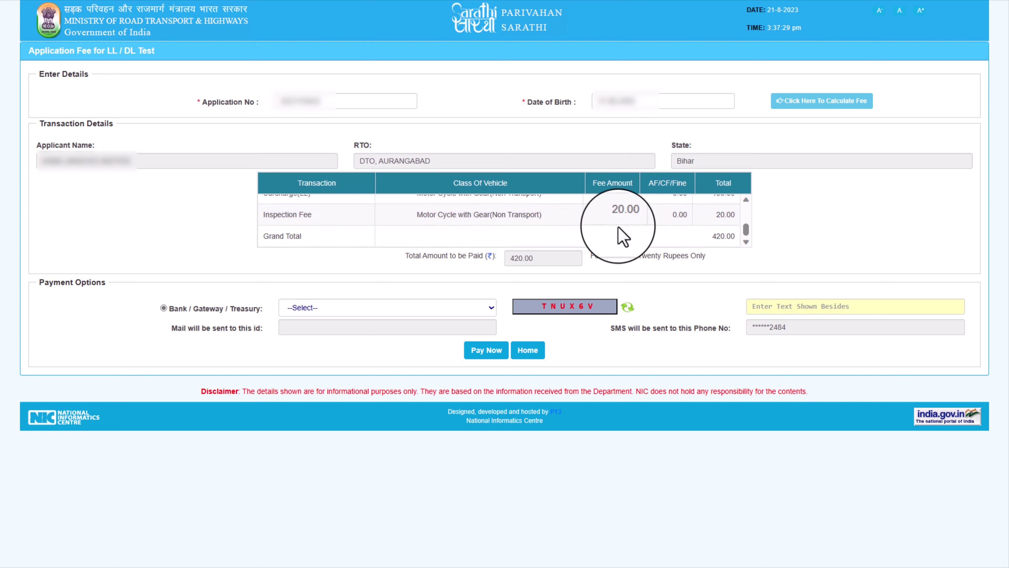
{"action": "scroll", "coordinate": [626, 237], "scroll_direction": "up", "scroll_amount": 3}
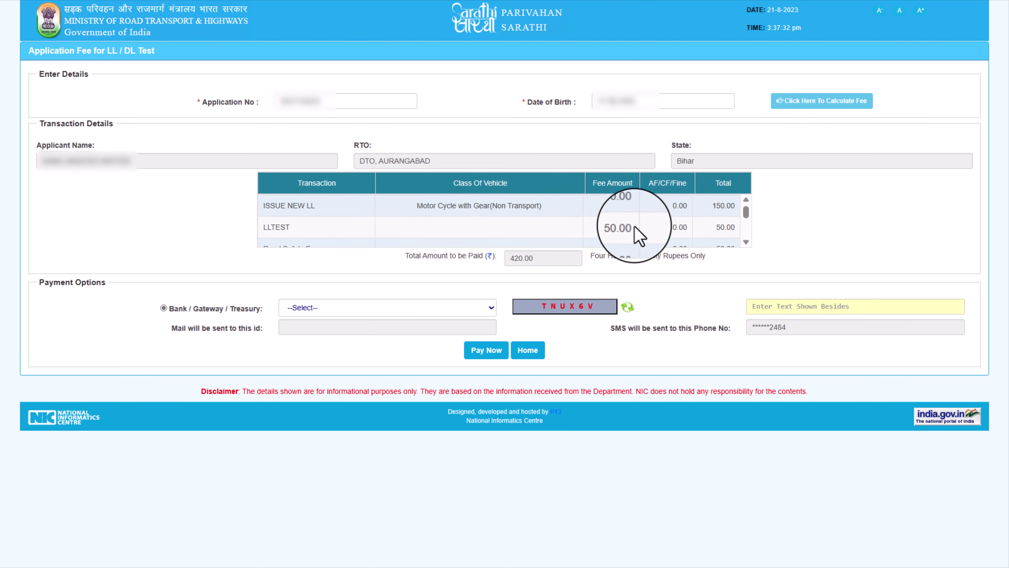
- Choose Online Govt Receipt Account System as the payment gateway, complete the captcha, and agree to the terms to proceed for payment
{"action": "left_click", "coordinate": [309, 315]}
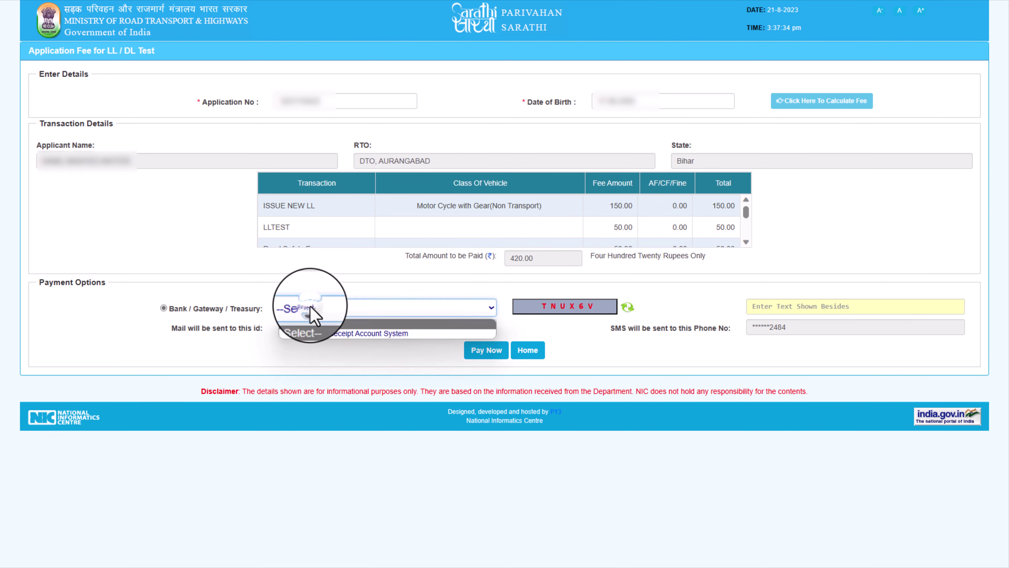
{"action": "left_click", "coordinate": [341, 336]}
{"action": "left_click", "coordinate": [770, 310]}
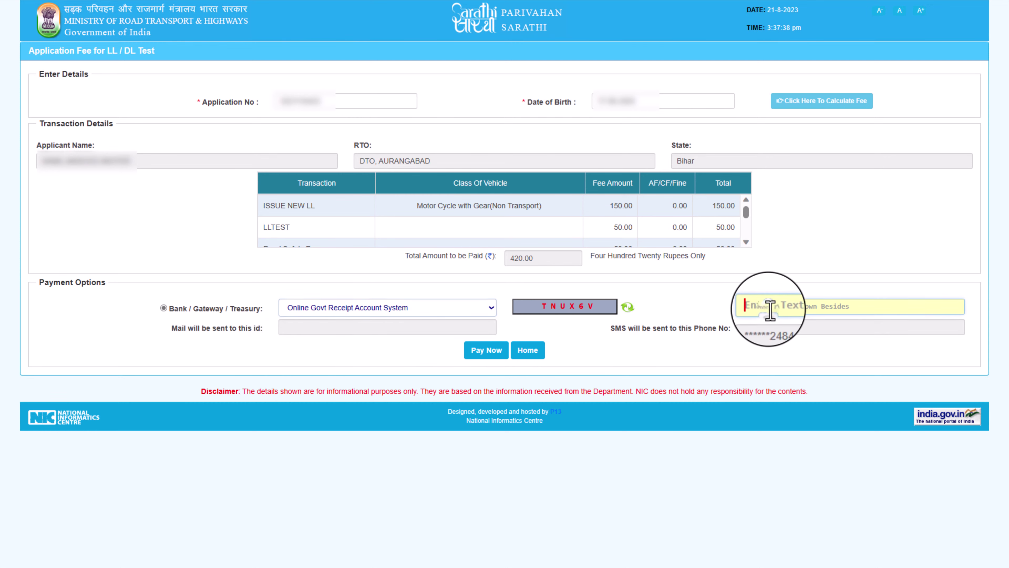
{"action": "left_click", "coordinate": [494, 352]}
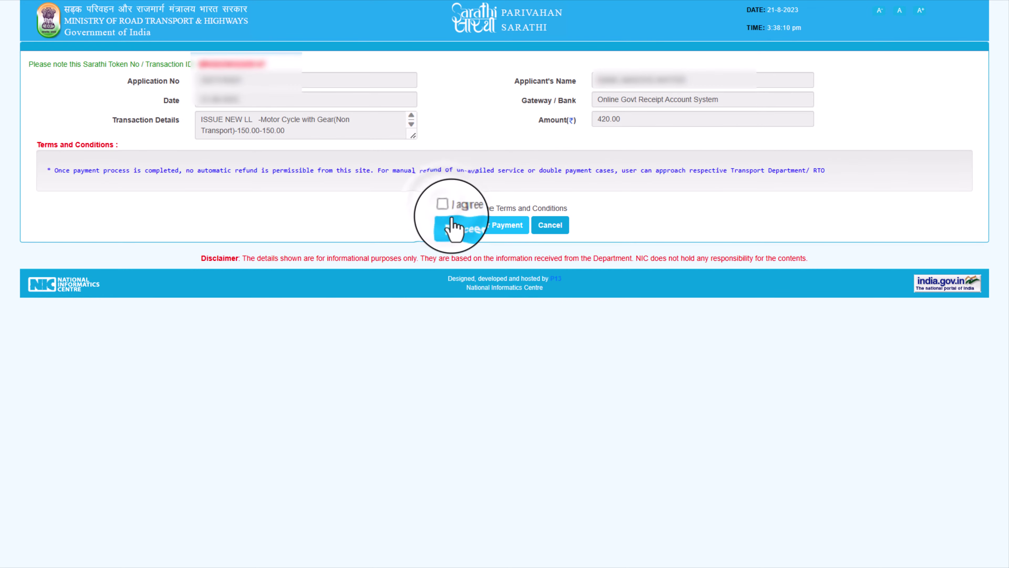
{"action": "left_click", "coordinate": [445, 208]}
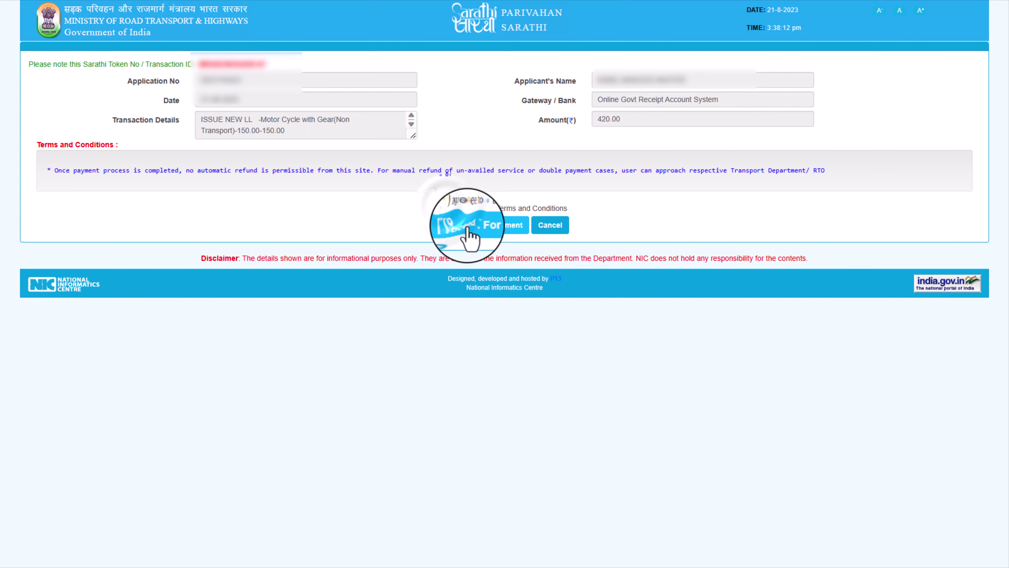
{"action": "left_click", "coordinate": [488, 229]}
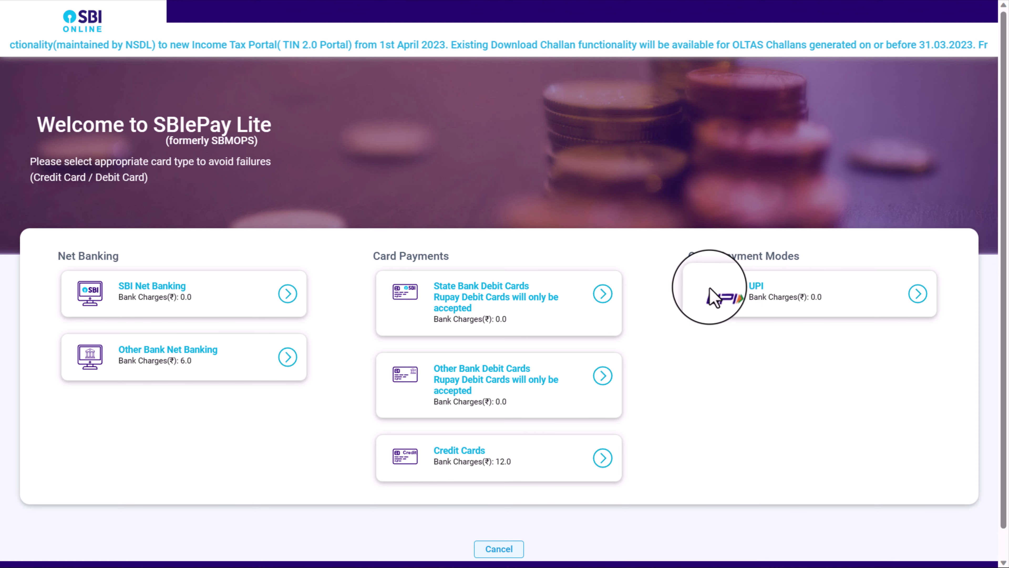
- Pay the licence fee by UPI using the QR code option and acknowledge the transaction status
{"action": "left_click", "coordinate": [919, 297]}
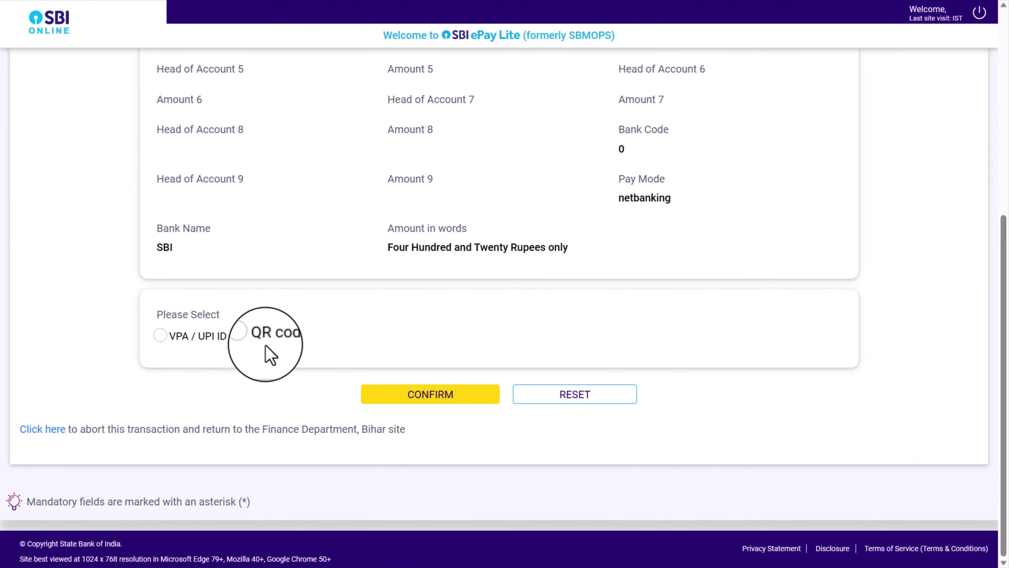
{"action": "left_click", "coordinate": [246, 335]}
{"action": "left_click", "coordinate": [441, 394]}
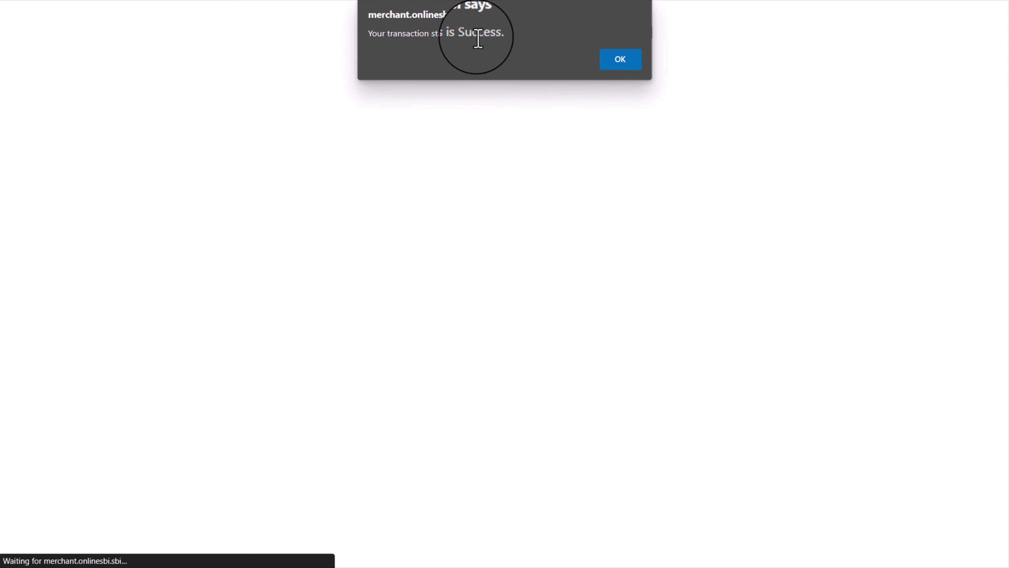
{"action": "left_click", "coordinate": [618, 60]}
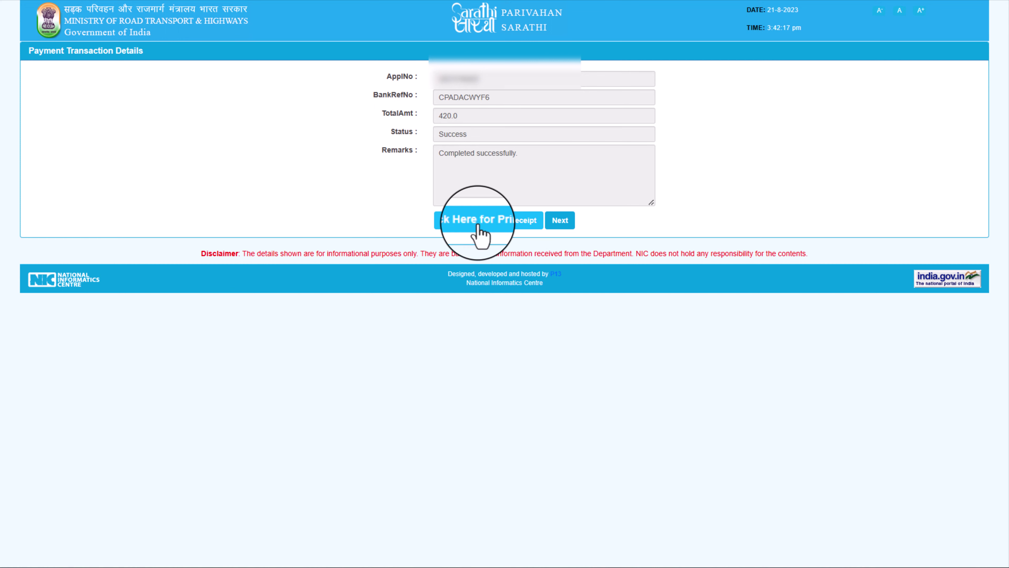
- Open the receipt page, select the fee receipt, fill in the captcha and print the receipt
{"action": "left_click", "coordinate": [498, 221]}
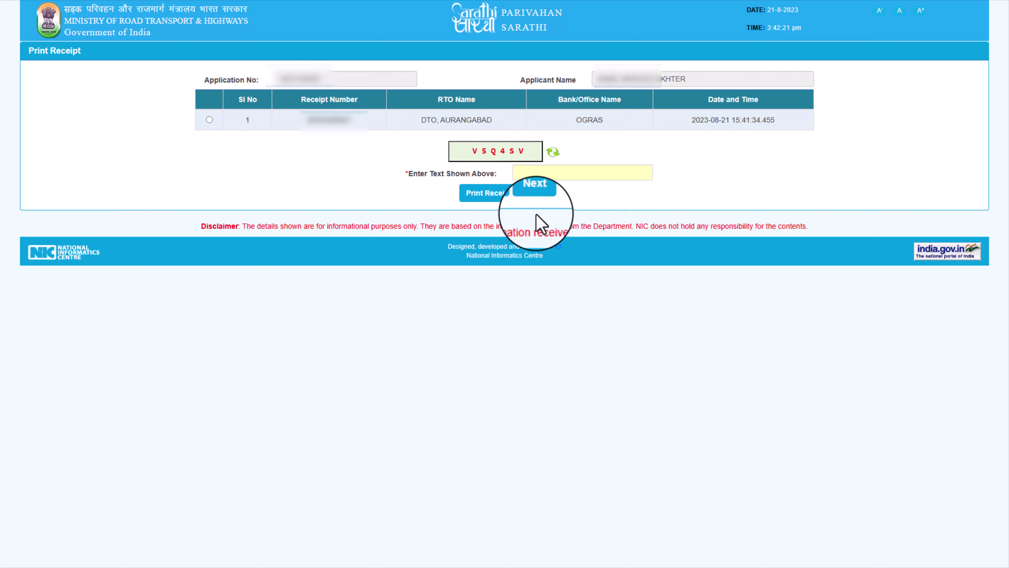
{"action": "left_click", "coordinate": [210, 120]}
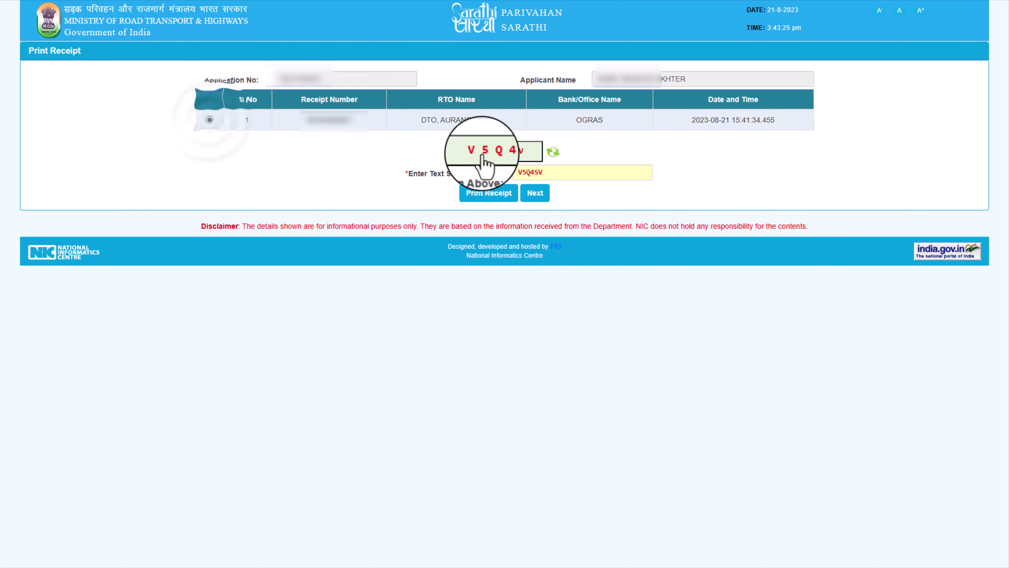
{"action": "left_click", "coordinate": [493, 194]}
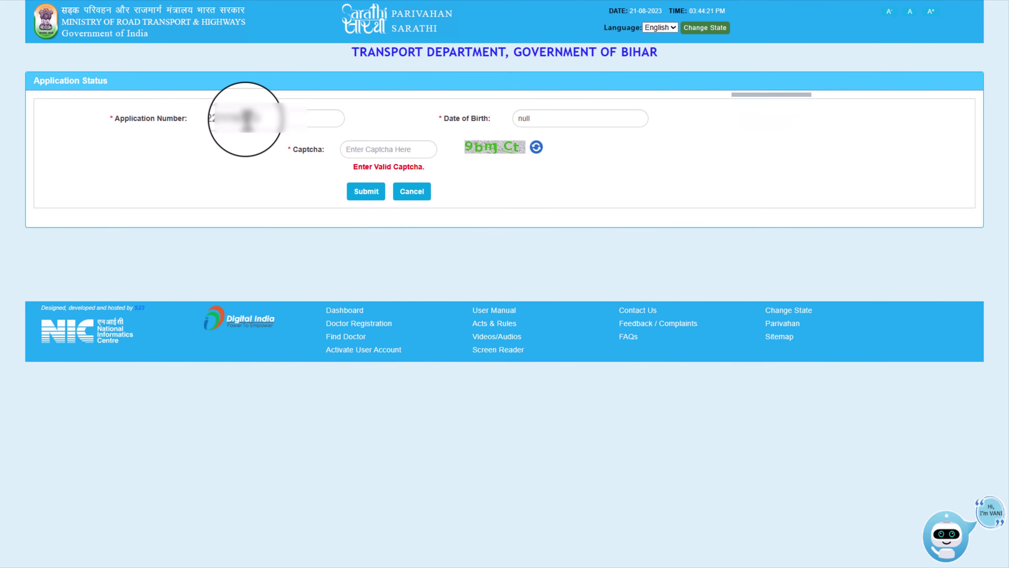
- Submit the application status form with the date of birth and captcha, and review the completed stages through LL Slot Book
{"action": "left_click", "coordinate": [573, 119]}
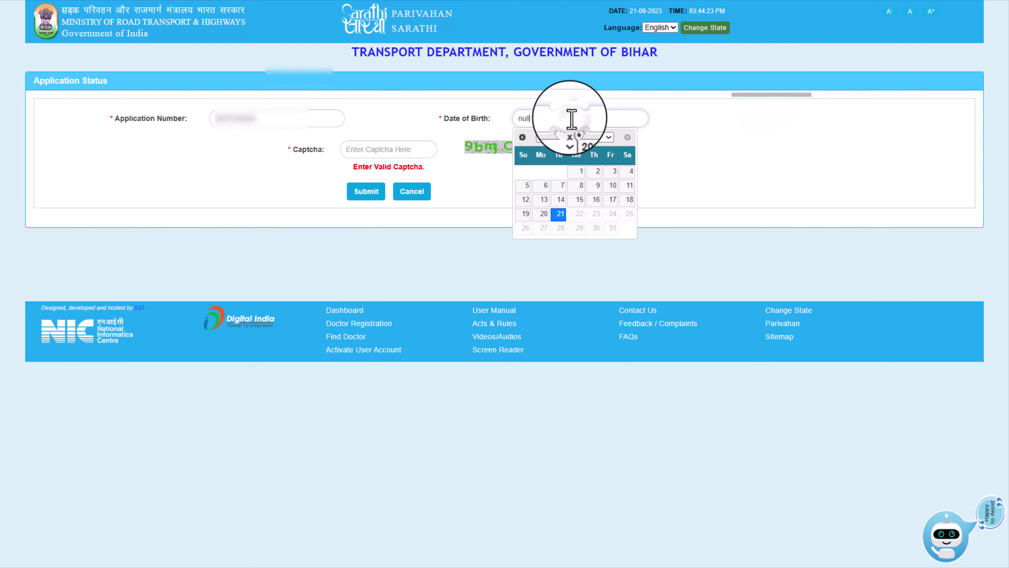
{"action": "left_click", "coordinate": [592, 137]}
{"action": "left_click", "coordinate": [740, 149]}
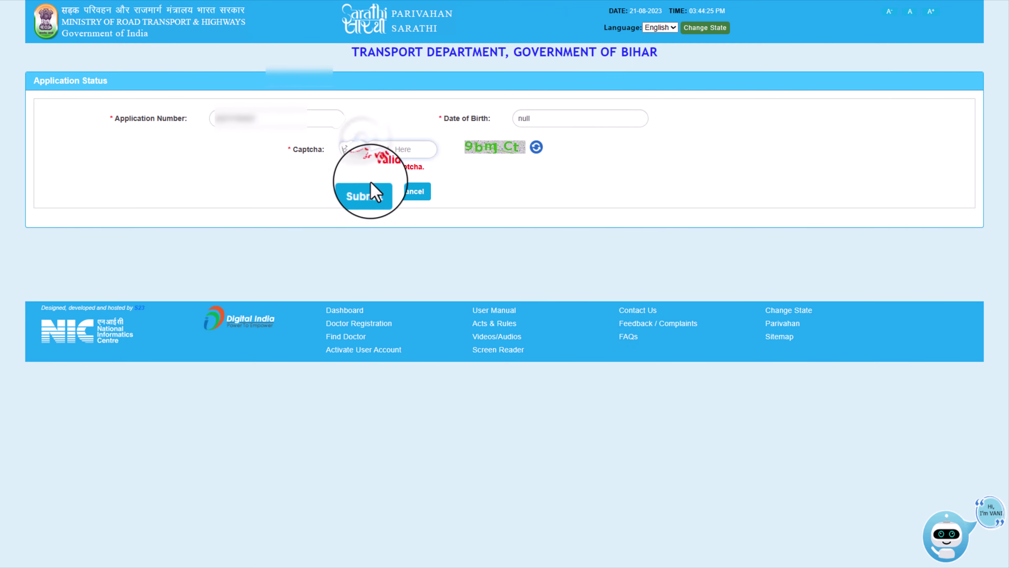
{"action": "left_click", "coordinate": [374, 194]}
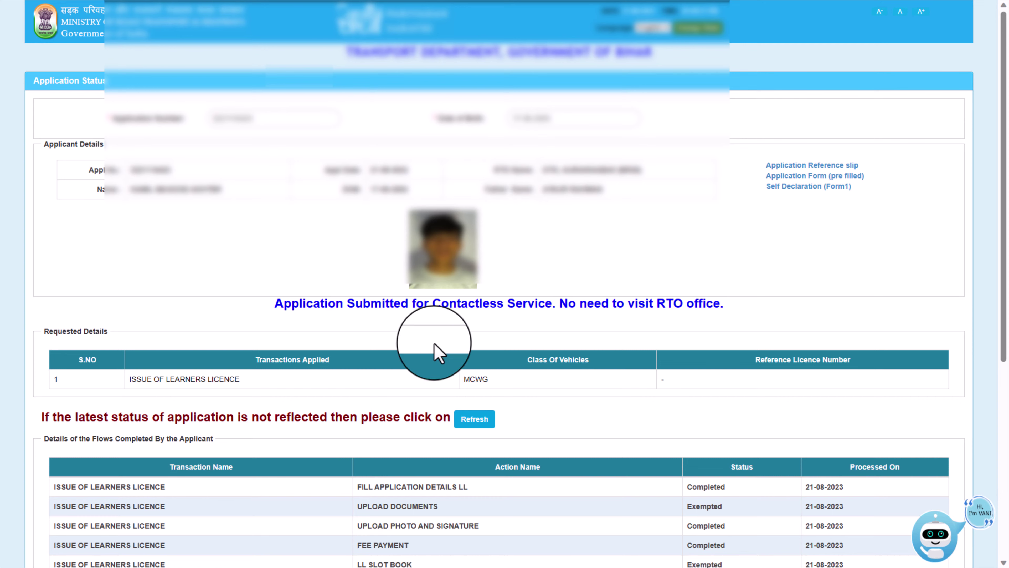
{"action": "scroll", "coordinate": [536, 211], "scroll_direction": "down", "scroll_amount": 6}
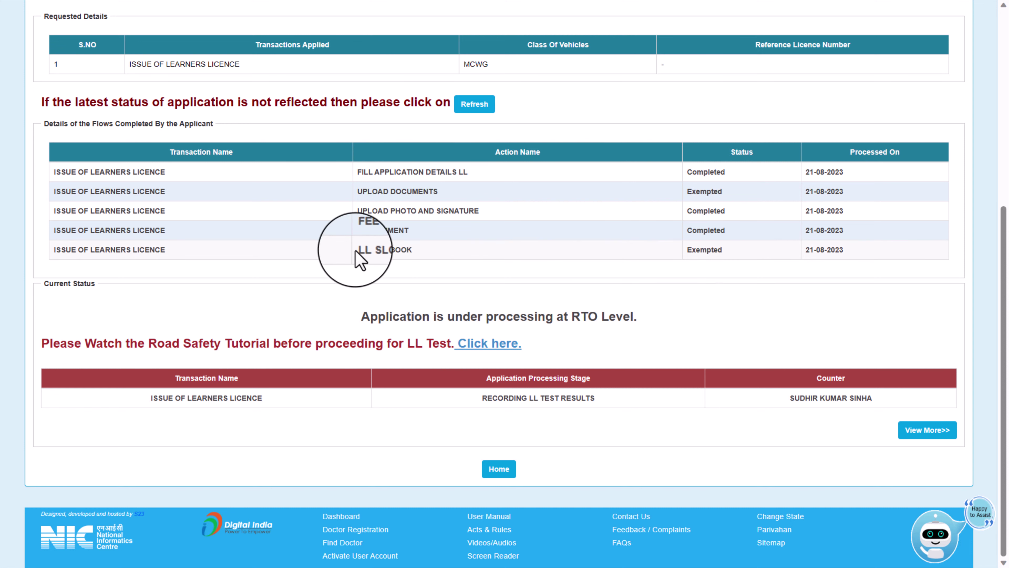
{"action": "left_click_drag", "start_coordinate": [358, 250], "coordinate": [747, 250]}
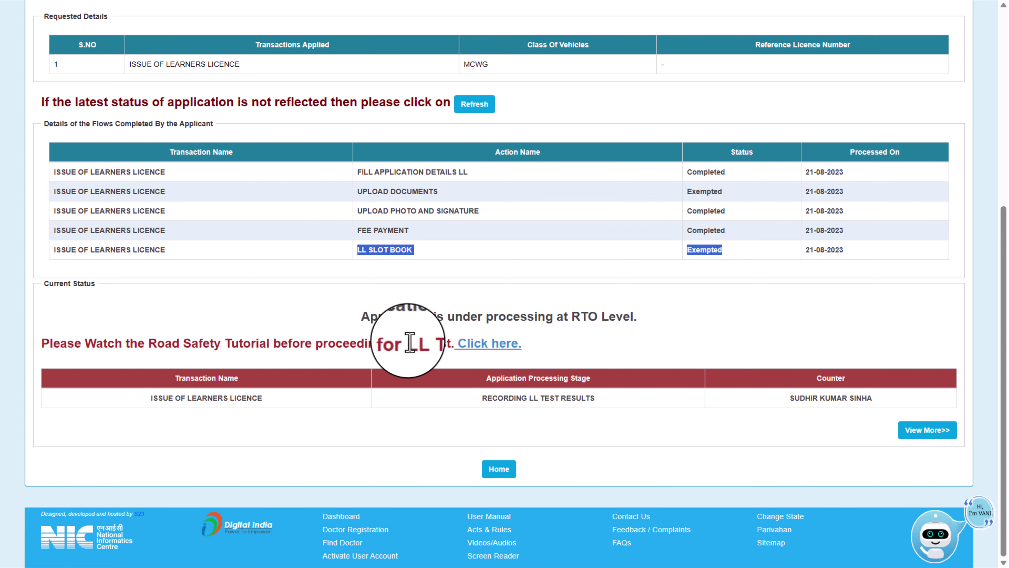
- Open the Road Safety Tutorial, generate an OTP, enter it and submit with English as the language
{"action": "left_click", "coordinate": [493, 349]}
{"action": "left_click", "coordinate": [592, 126]}
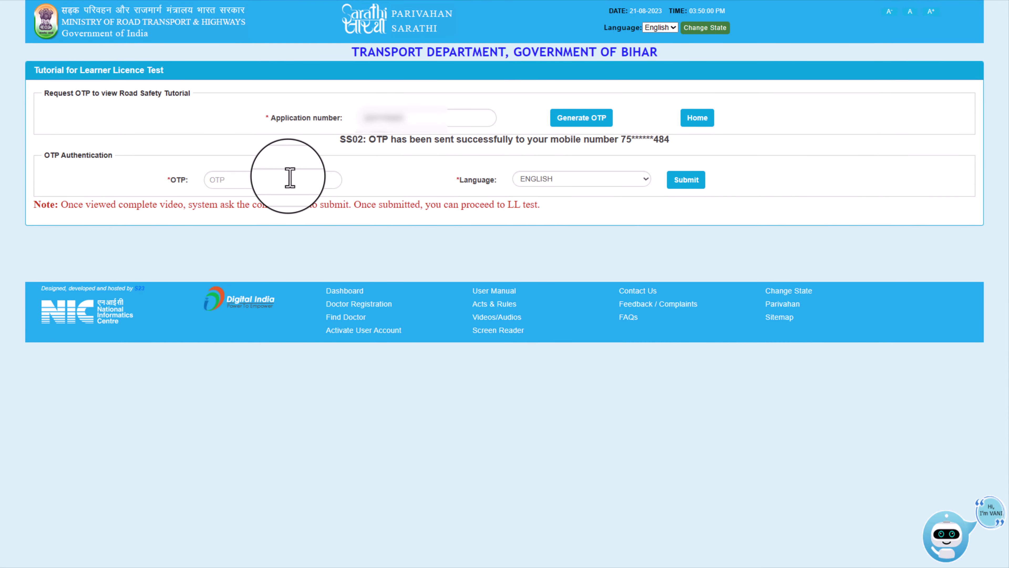
{"action": "left_click", "coordinate": [256, 180]}
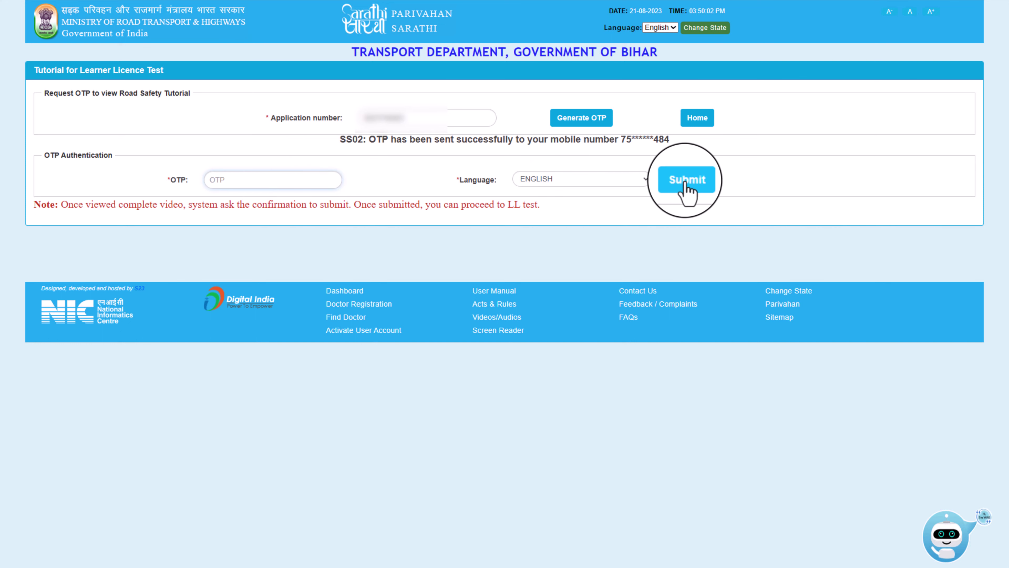
{"action": "left_click", "coordinate": [684, 185]}
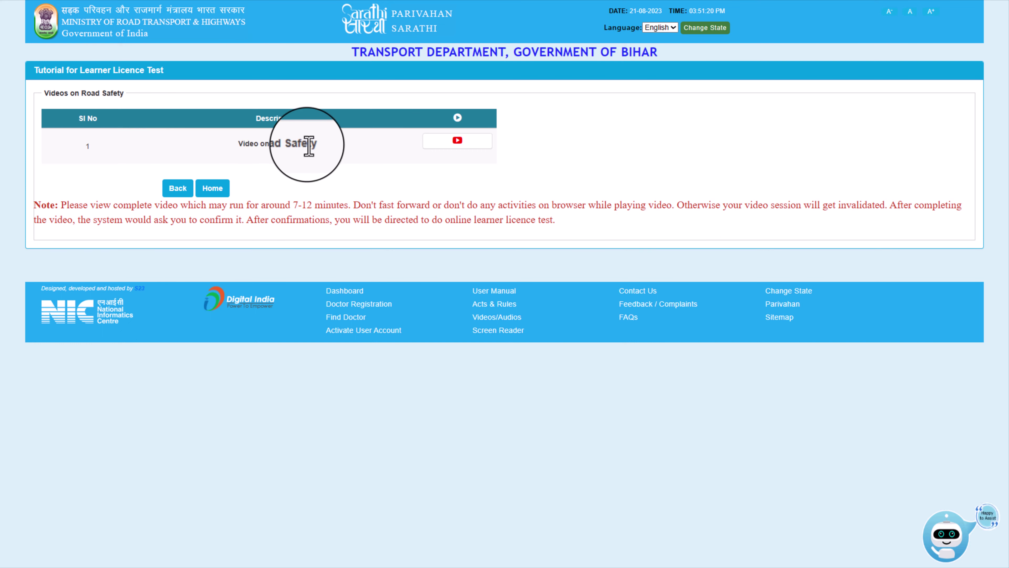
- Play the road safety video to the end, confirm that the content was viewed completely and submit
{"action": "left_click", "coordinate": [459, 140]}
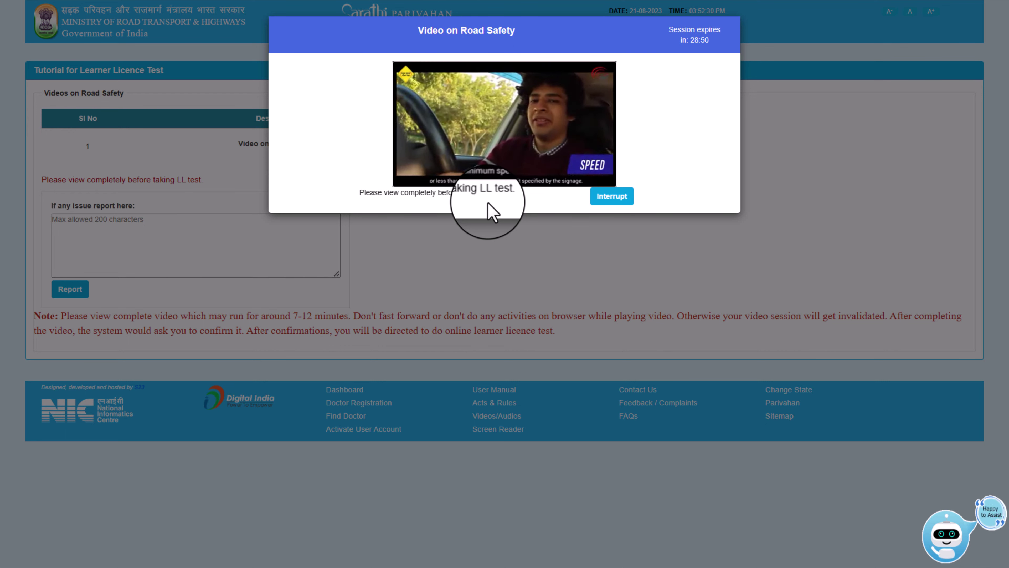
{"action": "mouse_move", "coordinate": [508, 151]}
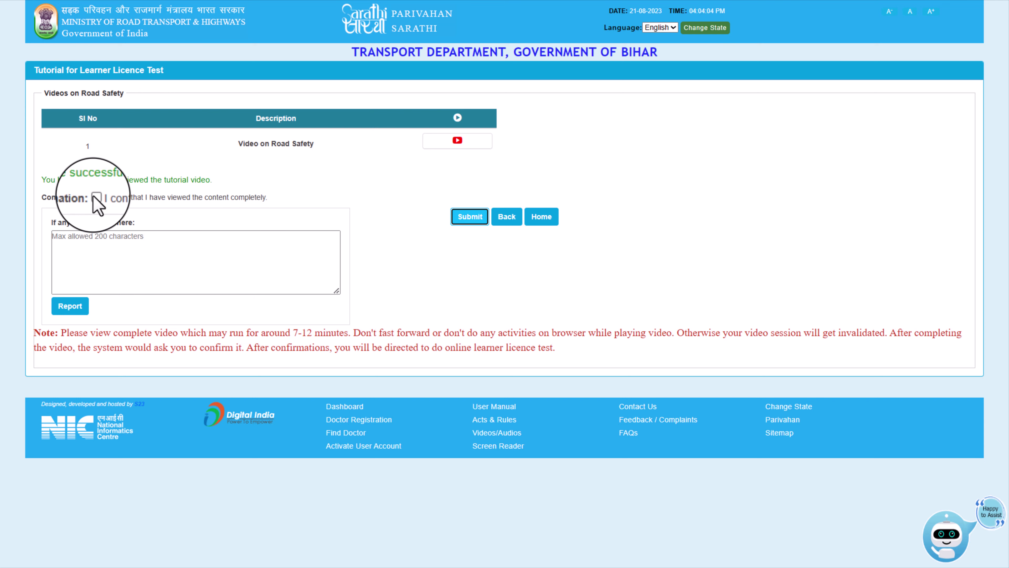
{"action": "left_click", "coordinate": [94, 197]}
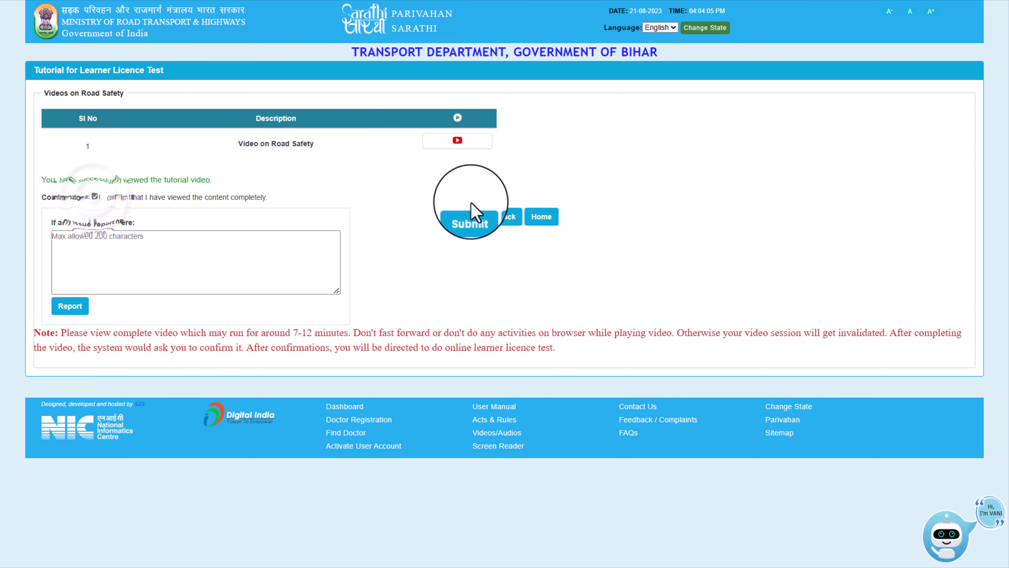
{"action": "left_click", "coordinate": [470, 217]}
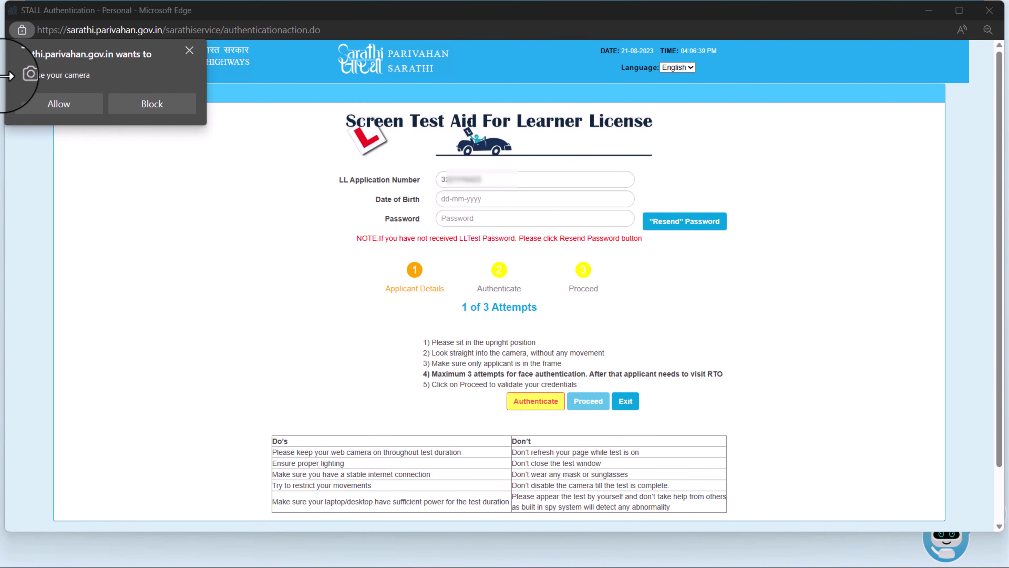
- Allow camera access for the learner licence screen test sign-in and go to the date of birth field
{"action": "left_click", "coordinate": [59, 107]}
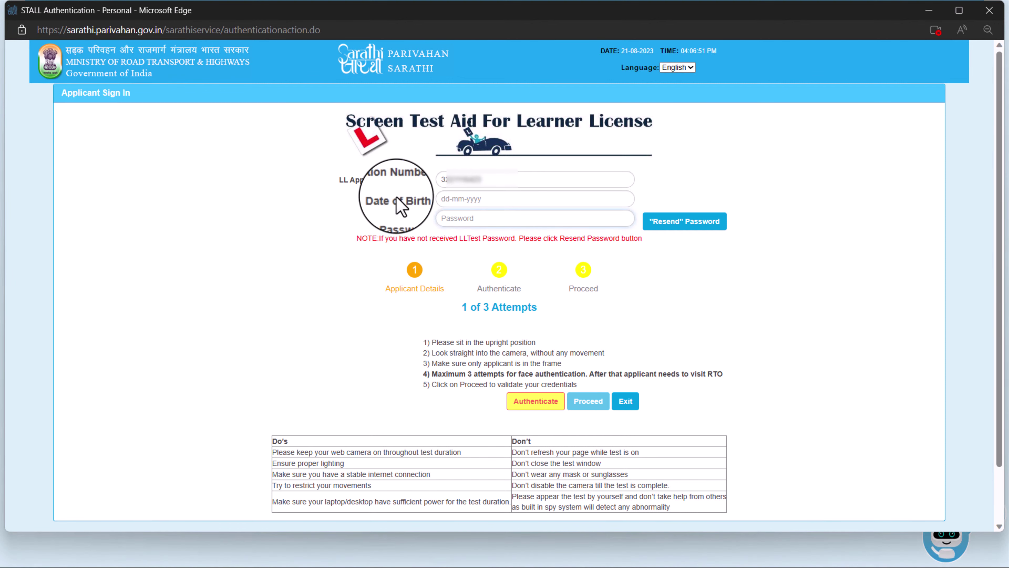
{"action": "left_click", "coordinate": [461, 201]}
{"action": "left_click", "coordinate": [326, 240]}
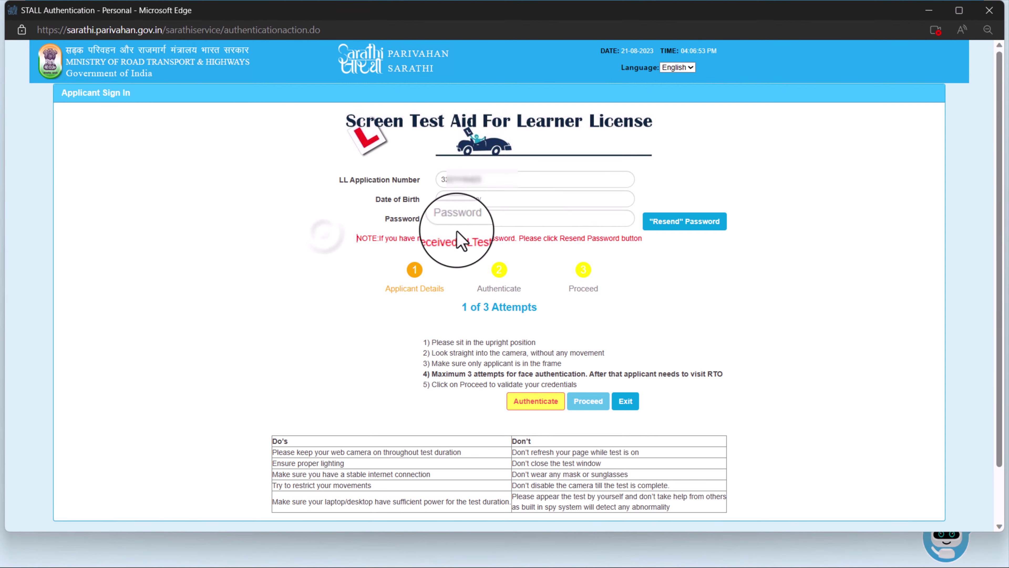